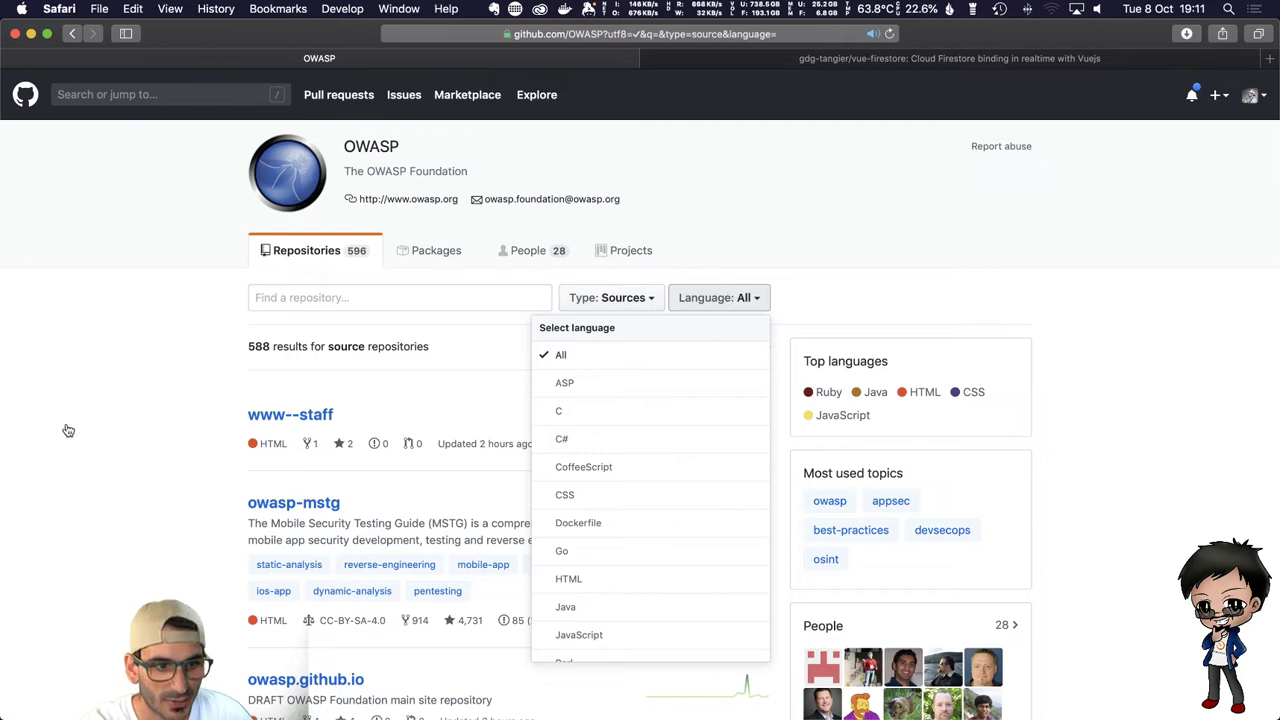
# Dismiss the language filter list and look through the first page of OWASP's source repositories
pyautogui.click(160, 498)
pyautogui.scroll(-10, 184, 505)
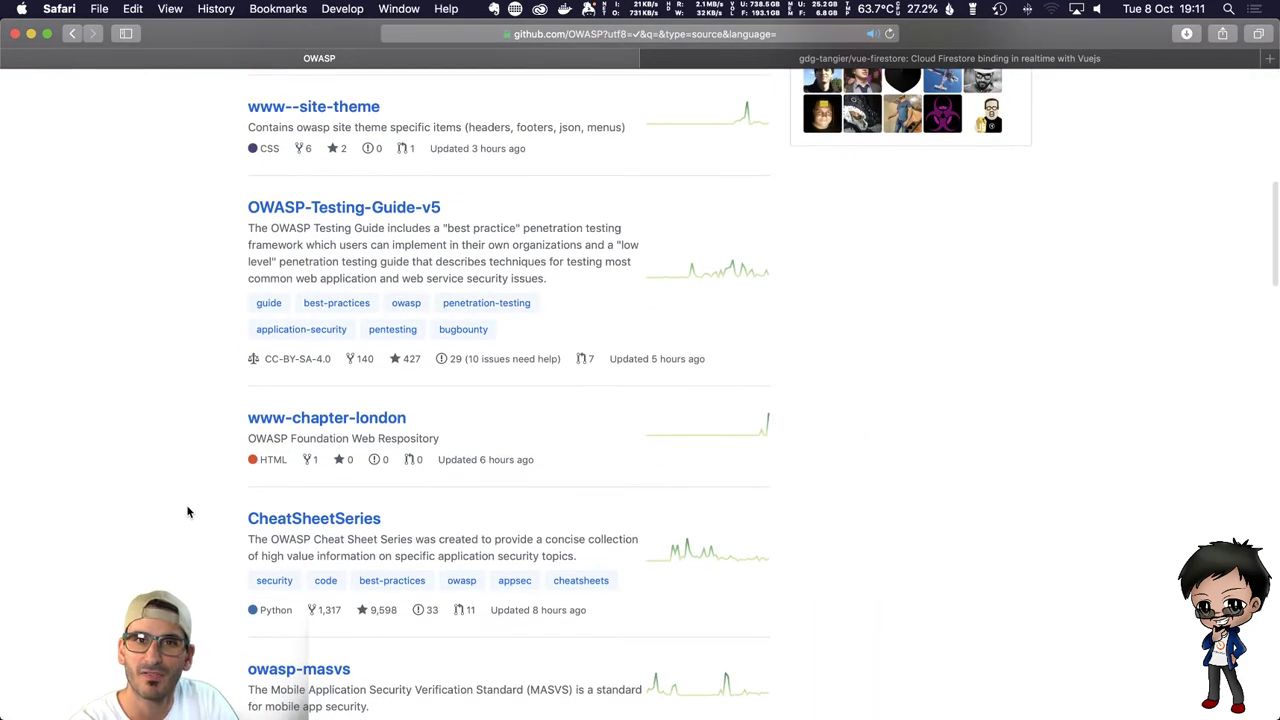
pyautogui.scroll(-7, 187, 511)
pyautogui.scroll(-10, 187, 511)
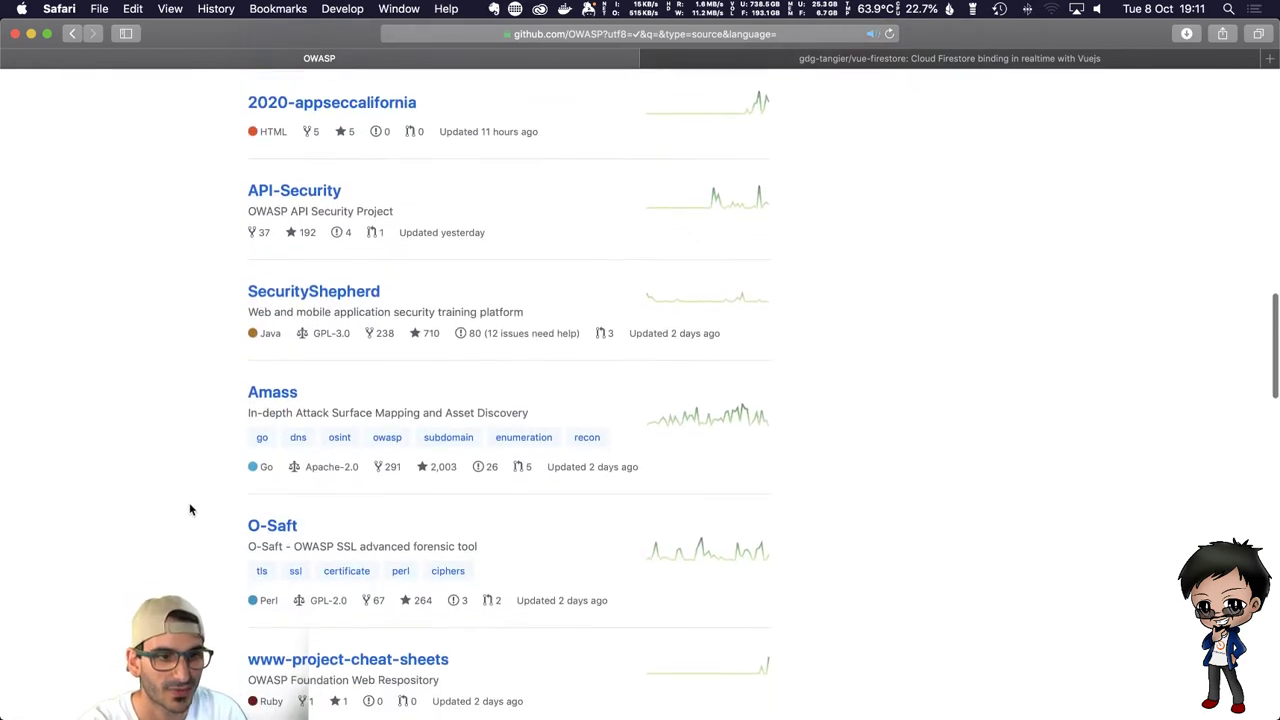
pyautogui.scroll(-7, 184, 420)
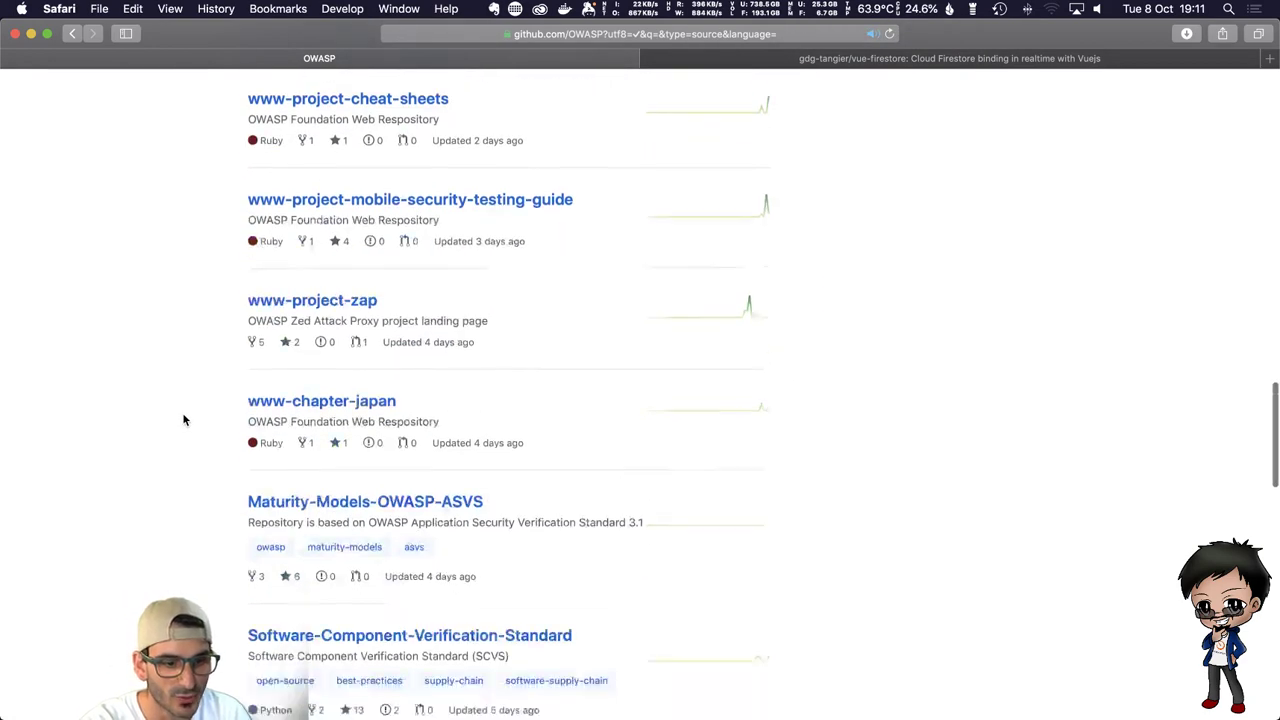
pyautogui.scroll(-6, 184, 420)
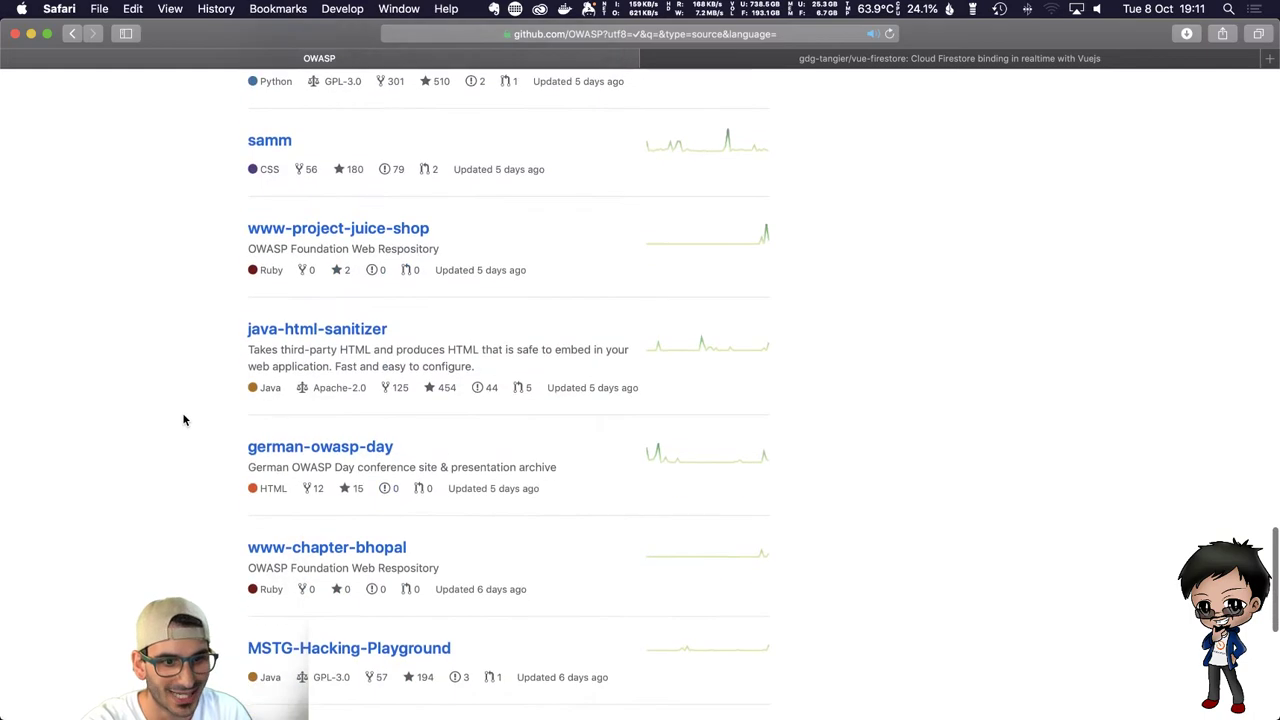
pyautogui.scroll(-7, 184, 420)
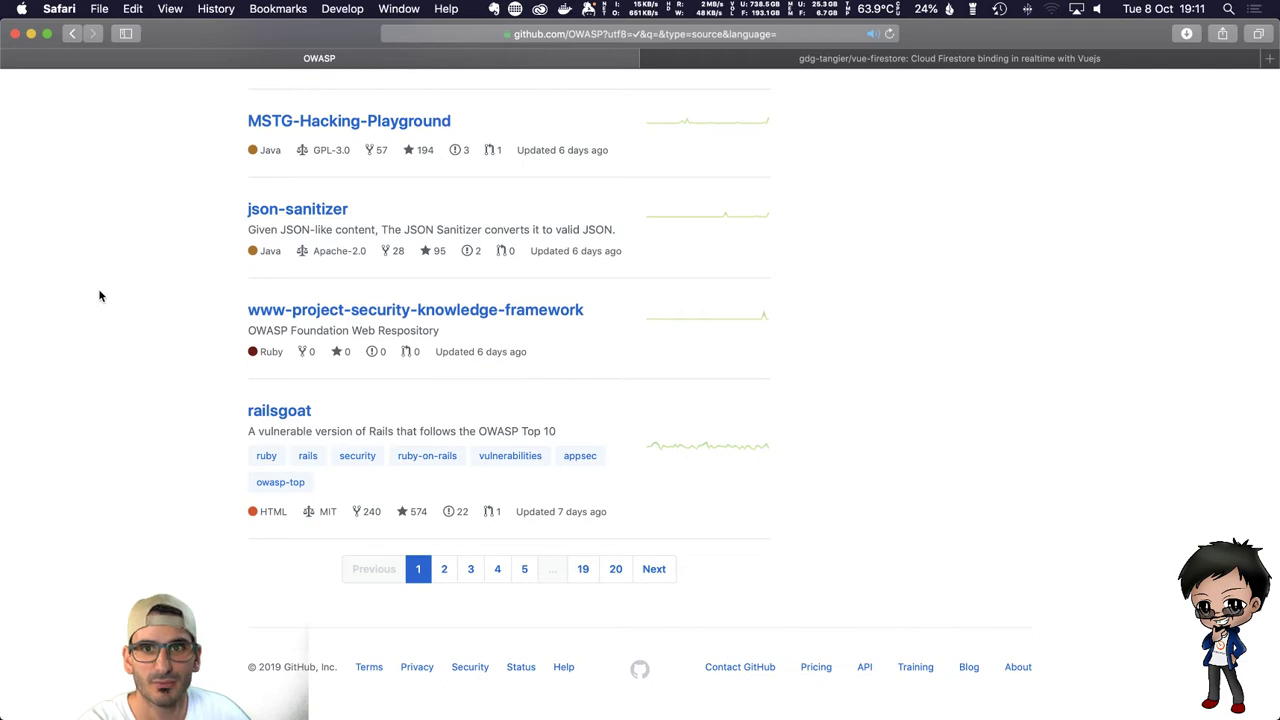
pyautogui.scroll(20, 157, 294)
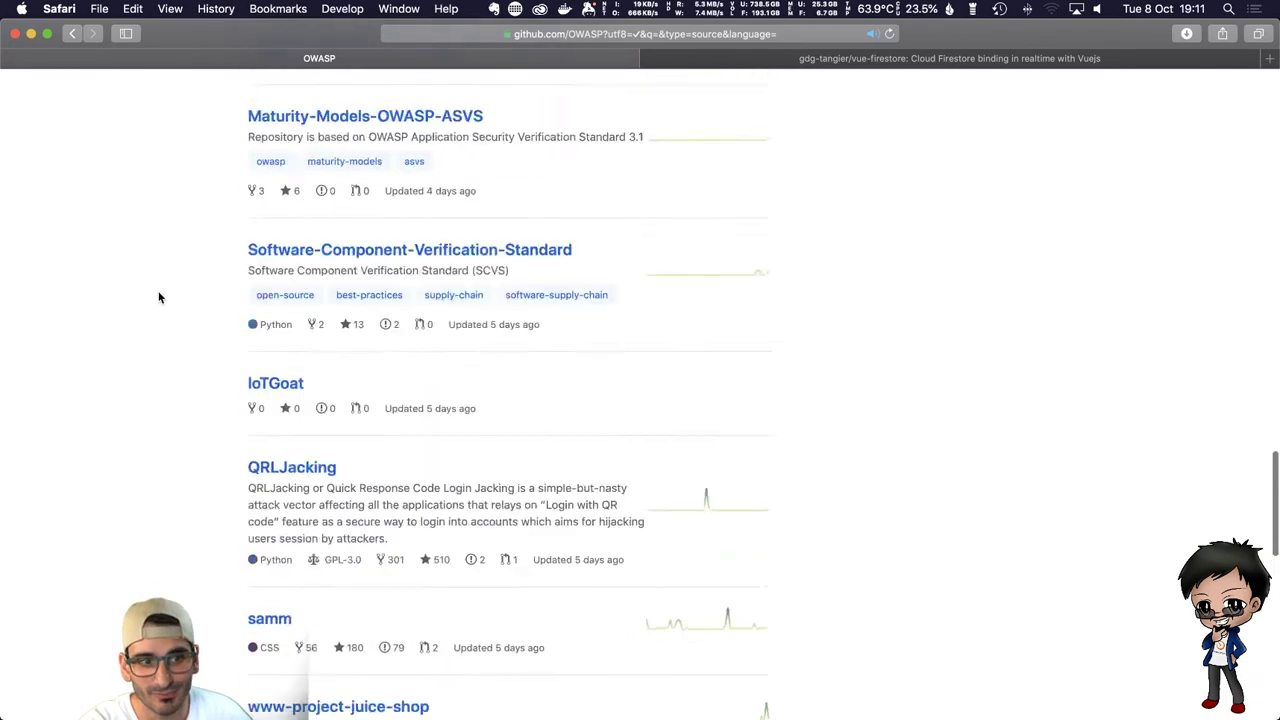
pyautogui.scroll(10, 158, 297)
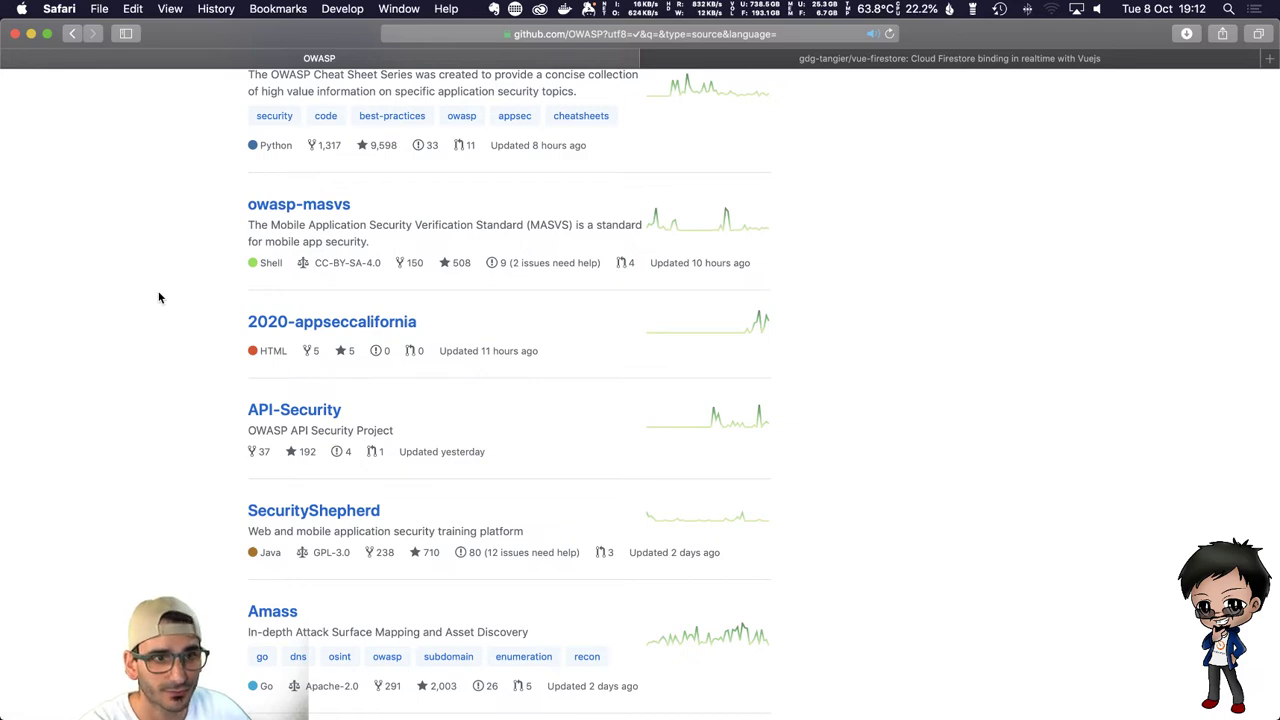
pyautogui.scroll(15, 158, 300)
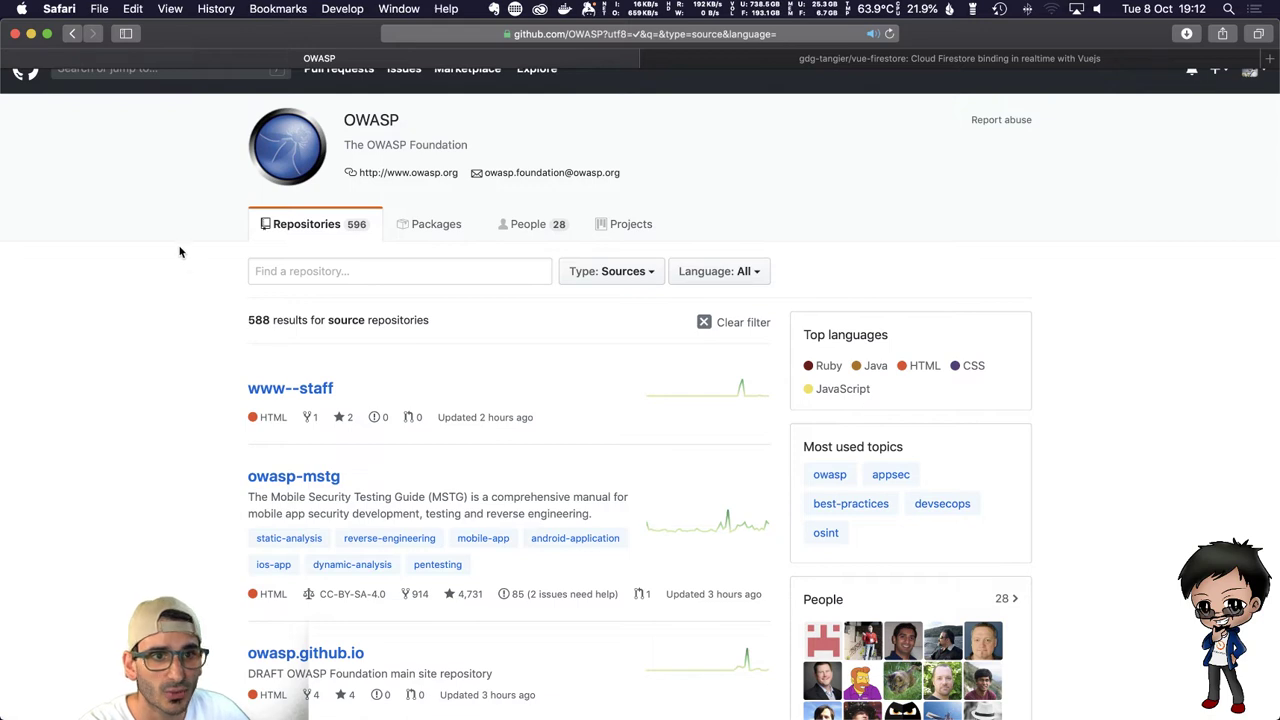
pyautogui.scroll(1, 197, 250)
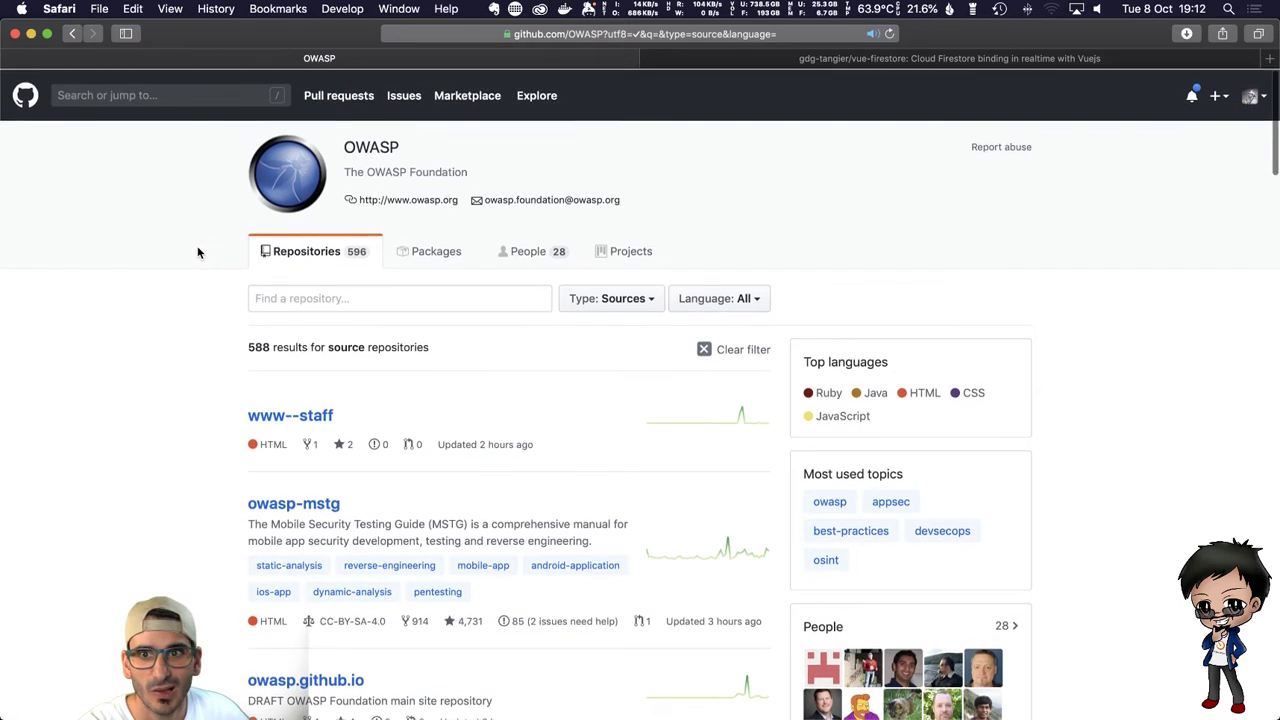
# Go to the GitHub dashboard and open the issues list of the DashboardHub/PipelineDashboard repository
pyautogui.click(21, 93)
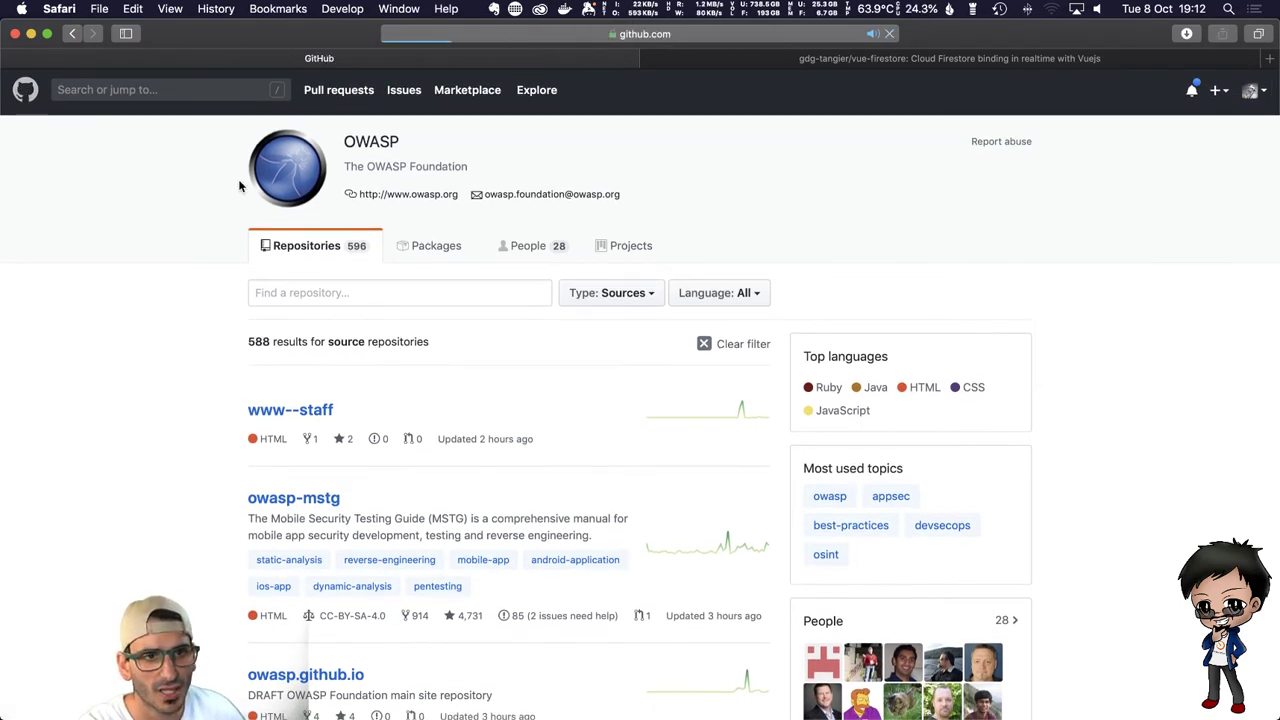
pyautogui.click(171, 274)
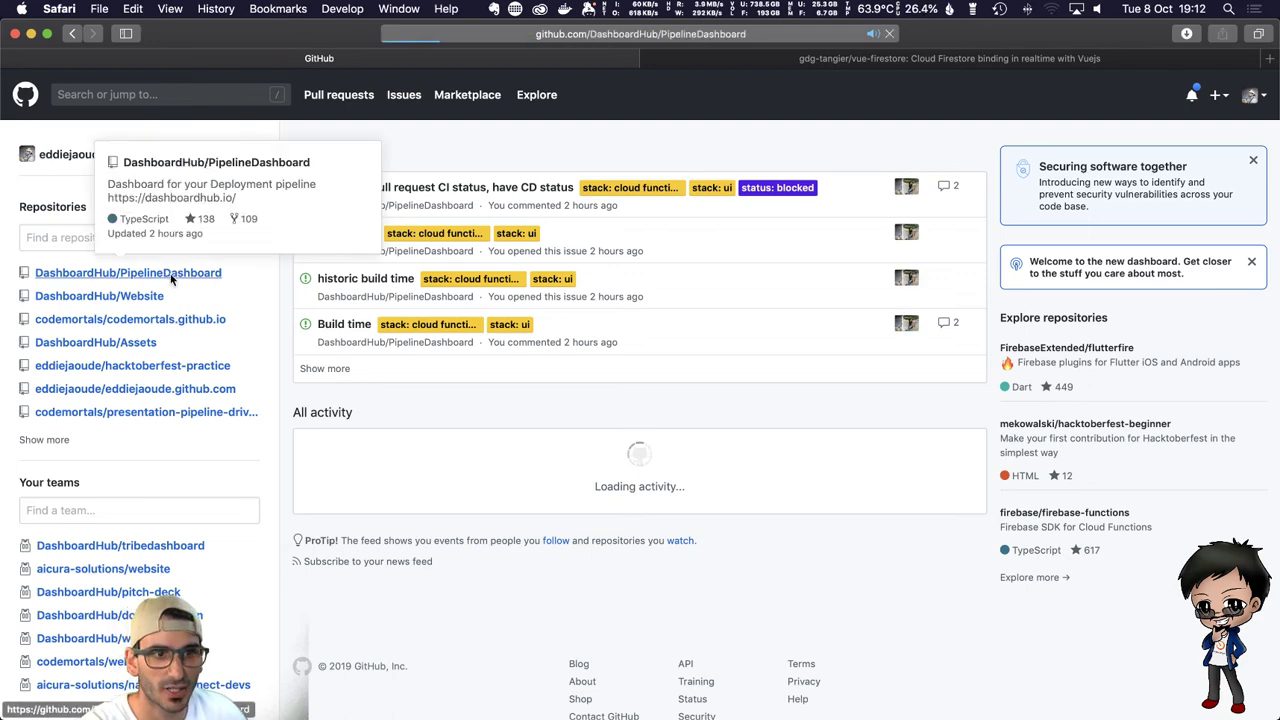
pyautogui.click(355, 192)
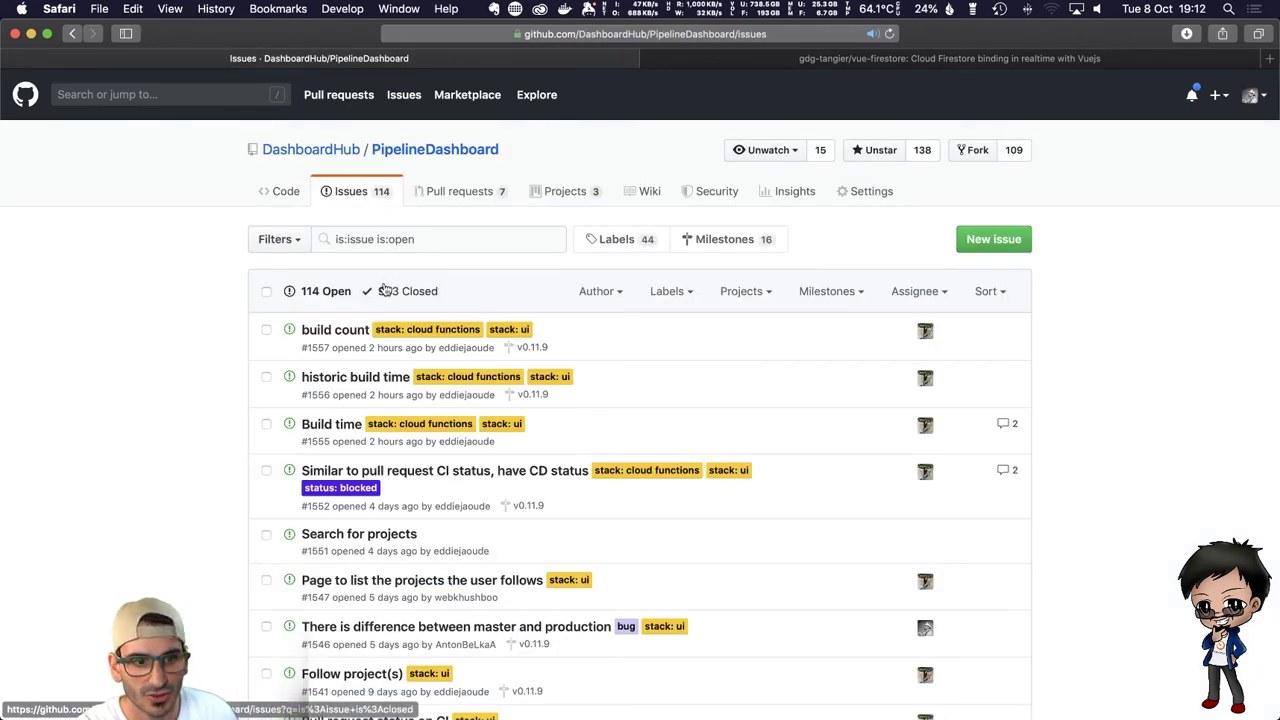
# Check the label filter options for the issues and open the repository's labels page
pyautogui.click(670, 291)
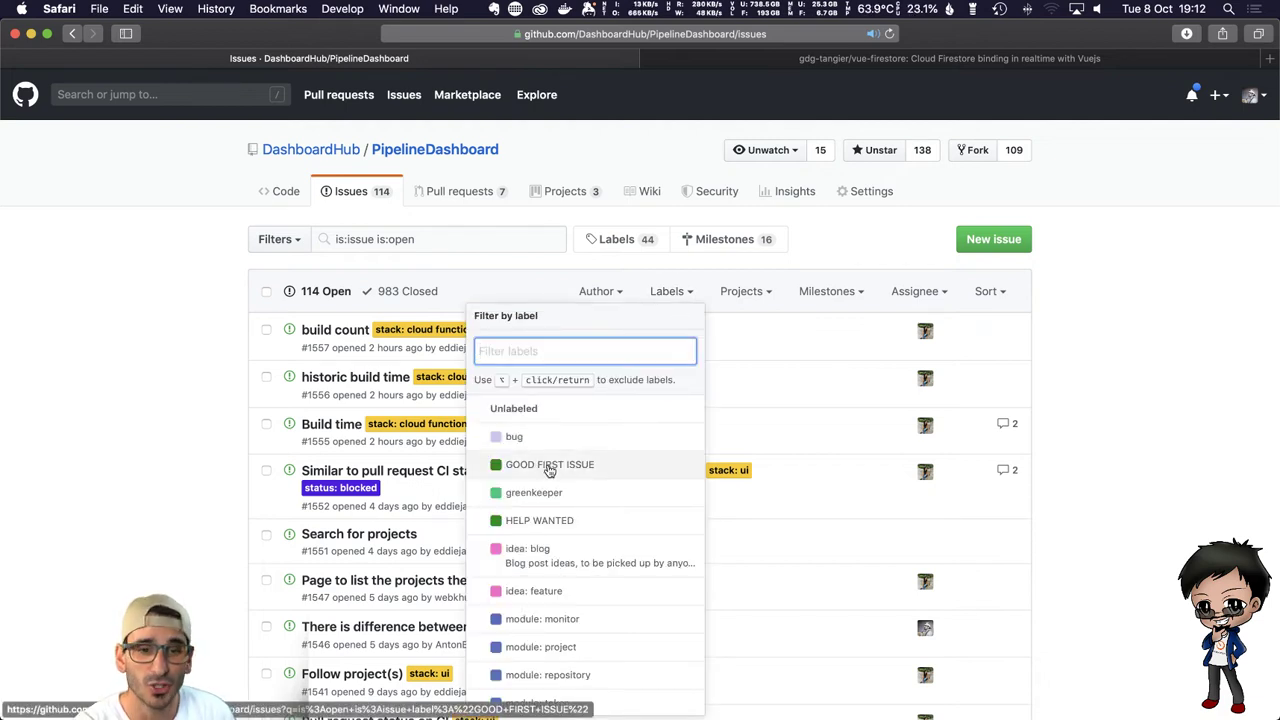
pyautogui.click(600, 240)
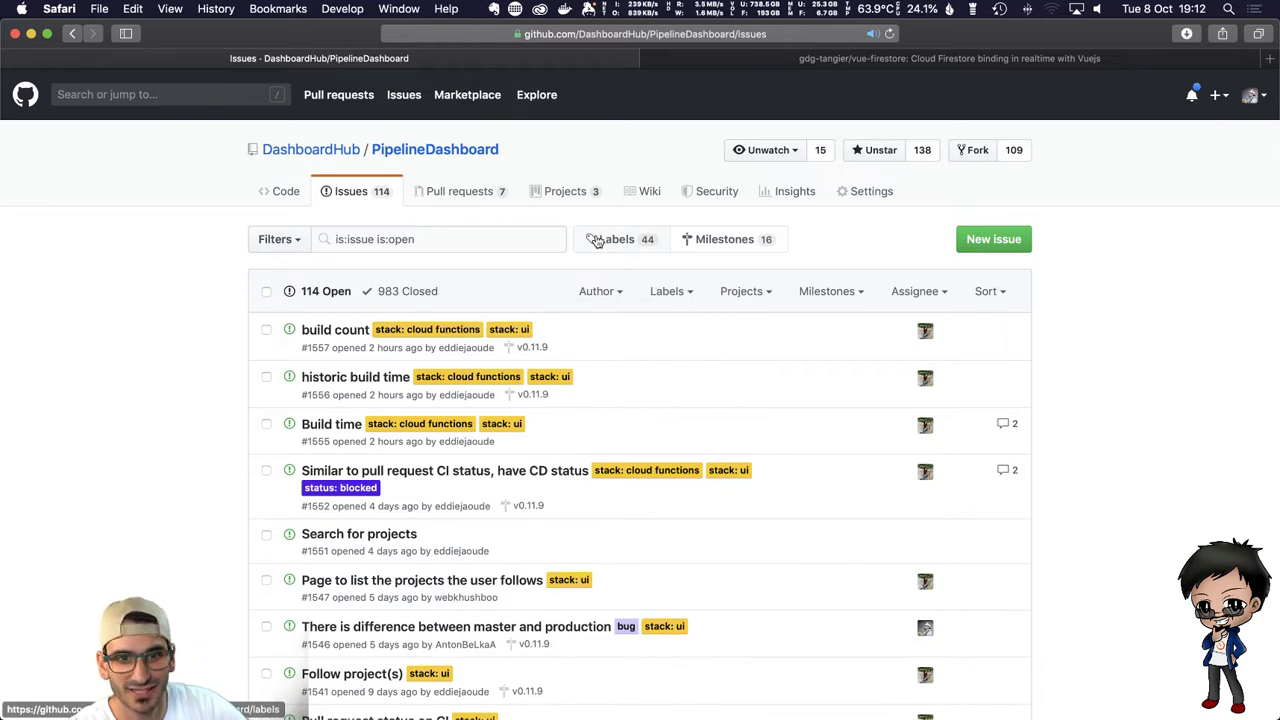
pyautogui.click(590, 244)
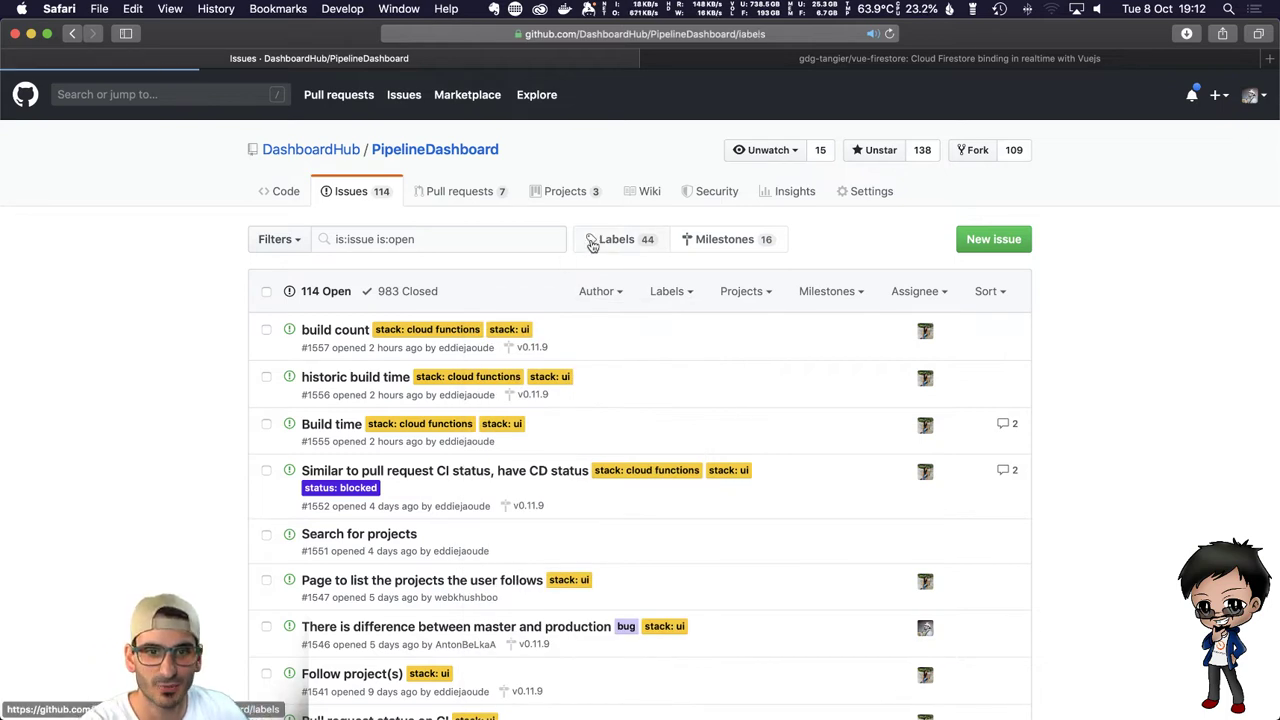
# Start a new repository label and name it HACKTOBERFEST
pyautogui.click(985, 245)
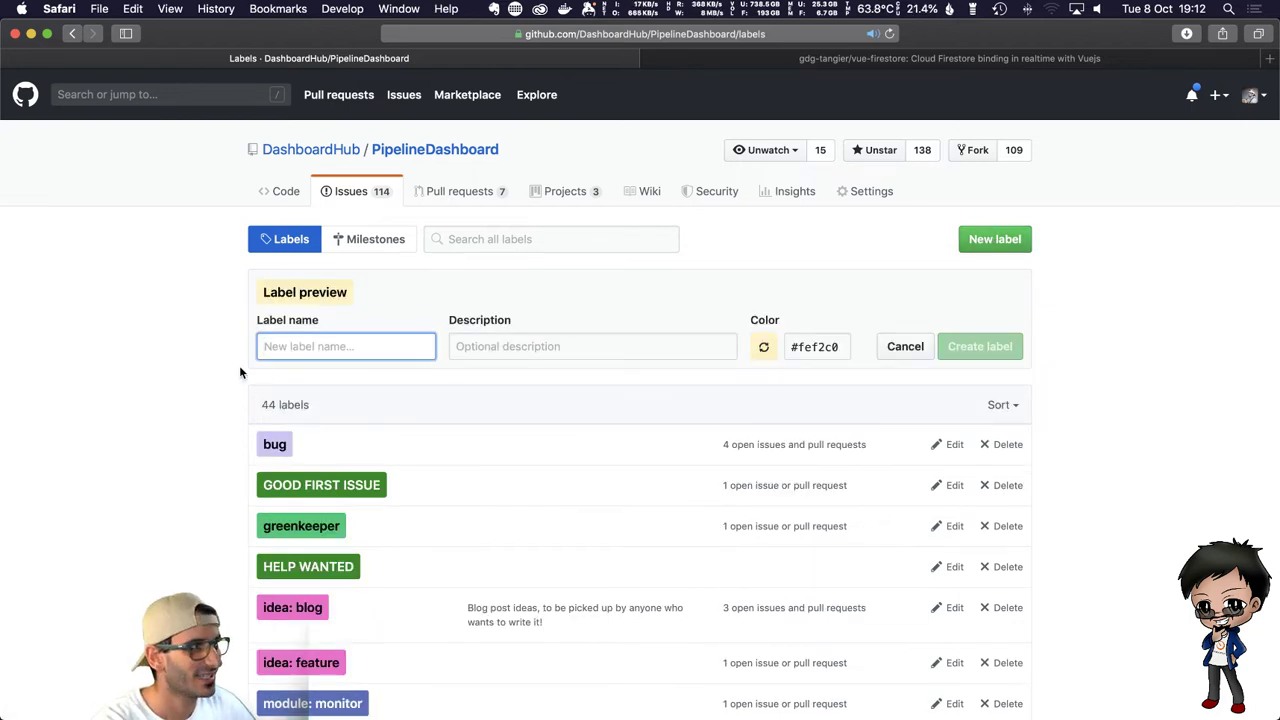
pyautogui.write('HA')
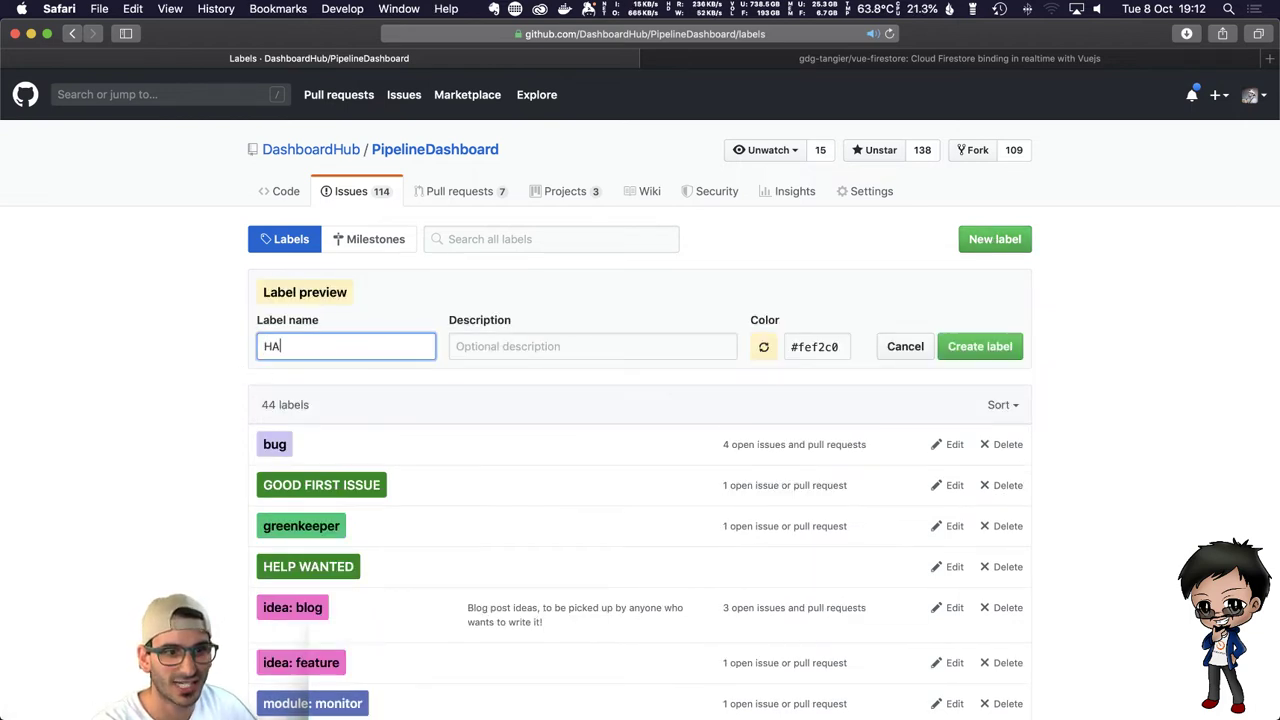
pyautogui.write('CKTOBERFEST')
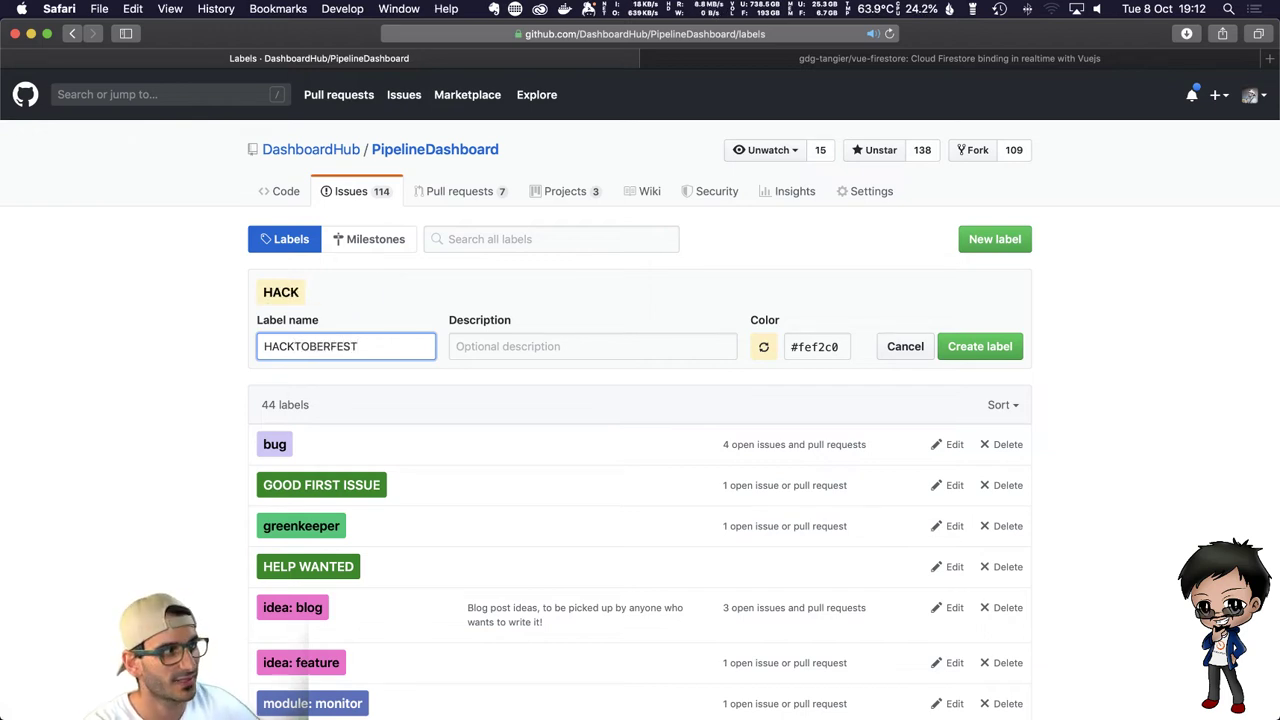
# Generate several random colors for the HACKTOBERFEST label, stopping at #86c649
pyautogui.click(806, 346)
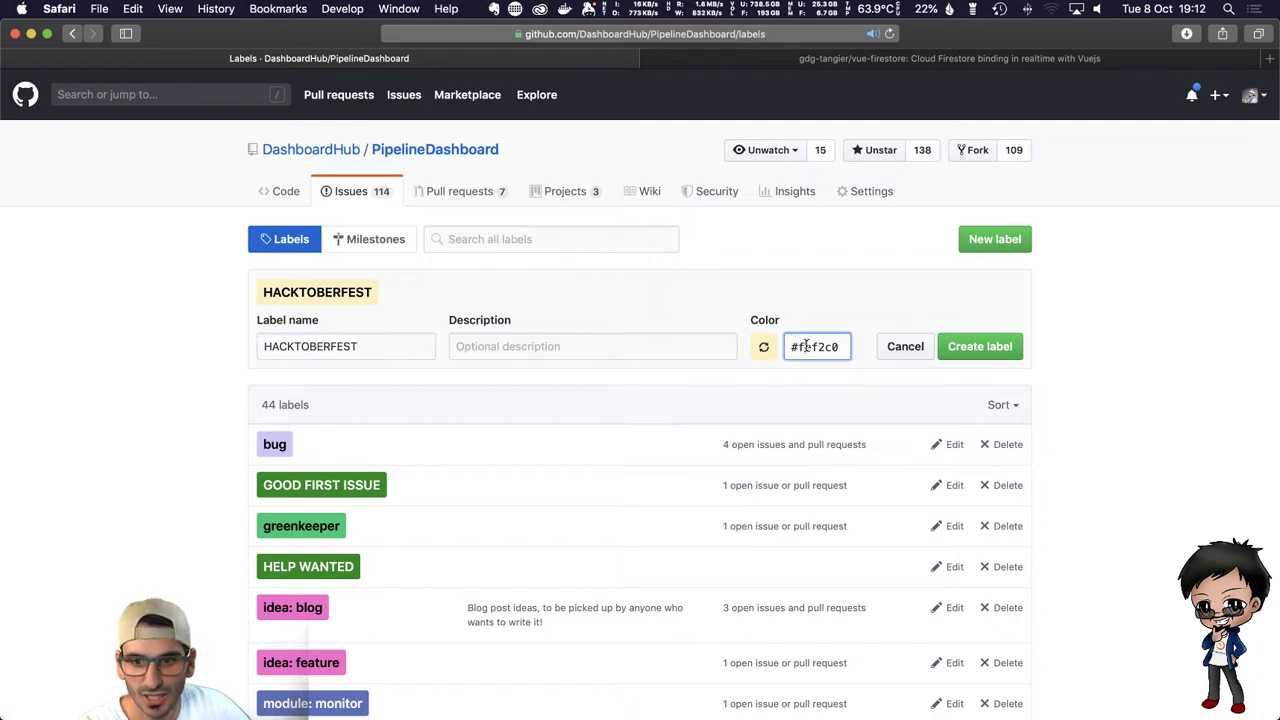
pyautogui.click(767, 347)
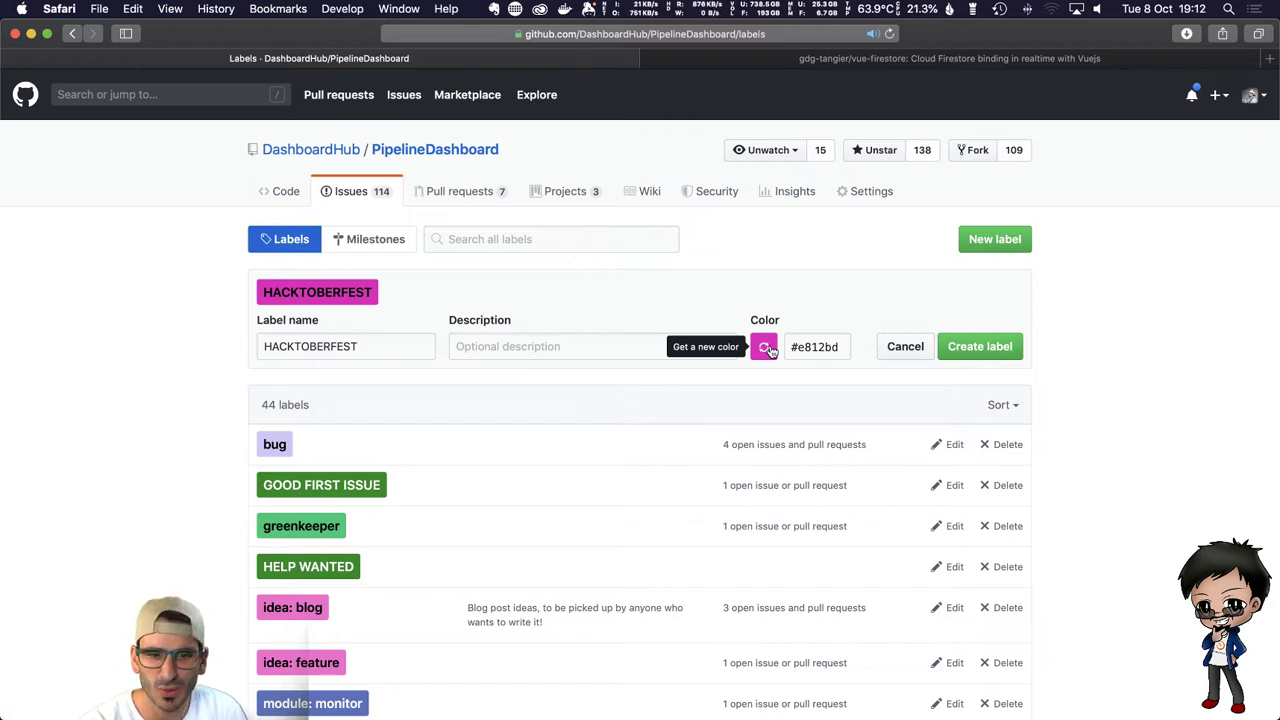
pyautogui.click(766, 347)
pyautogui.click(766, 347)
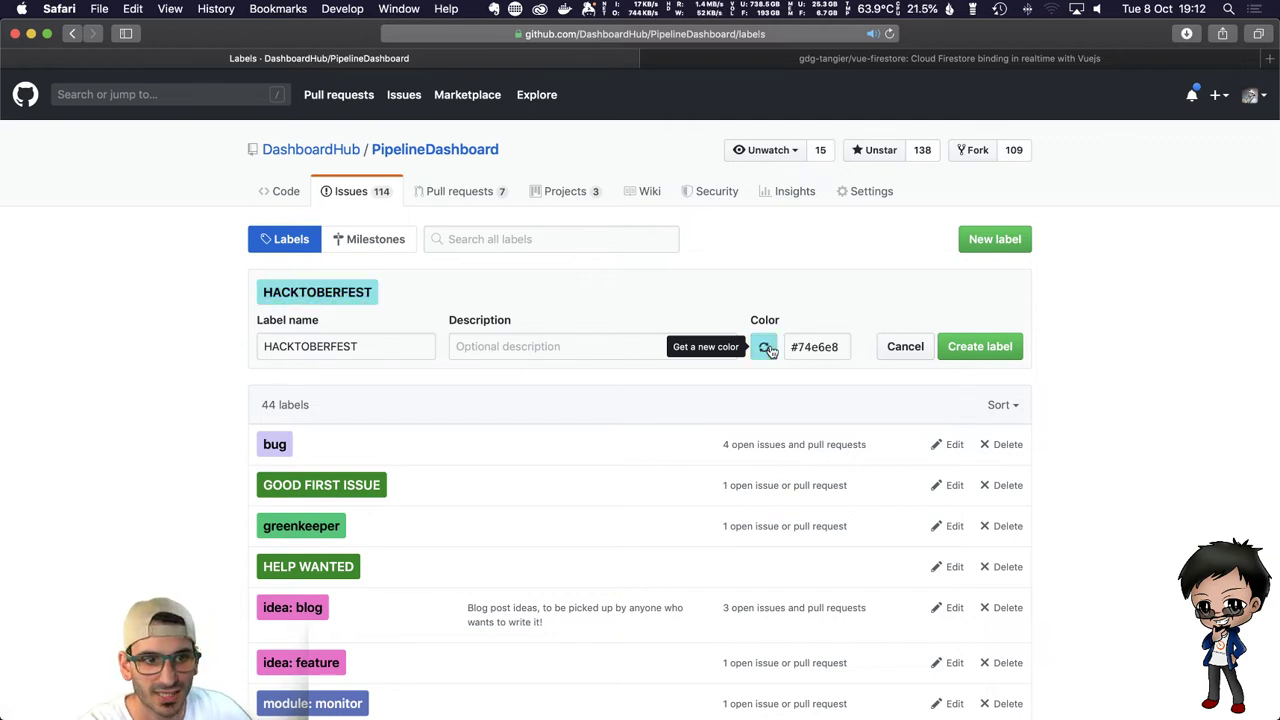
pyautogui.click(766, 347)
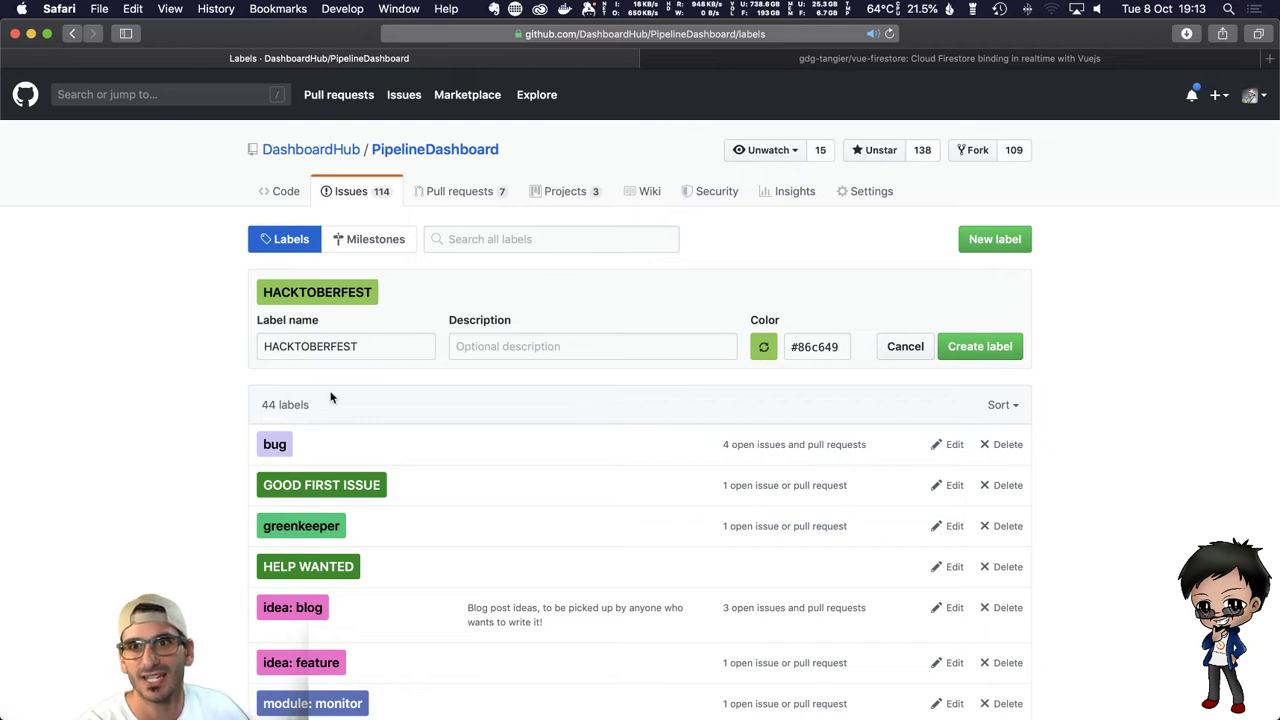
pyautogui.click(1003, 10)
pyautogui.click(1015, 52)
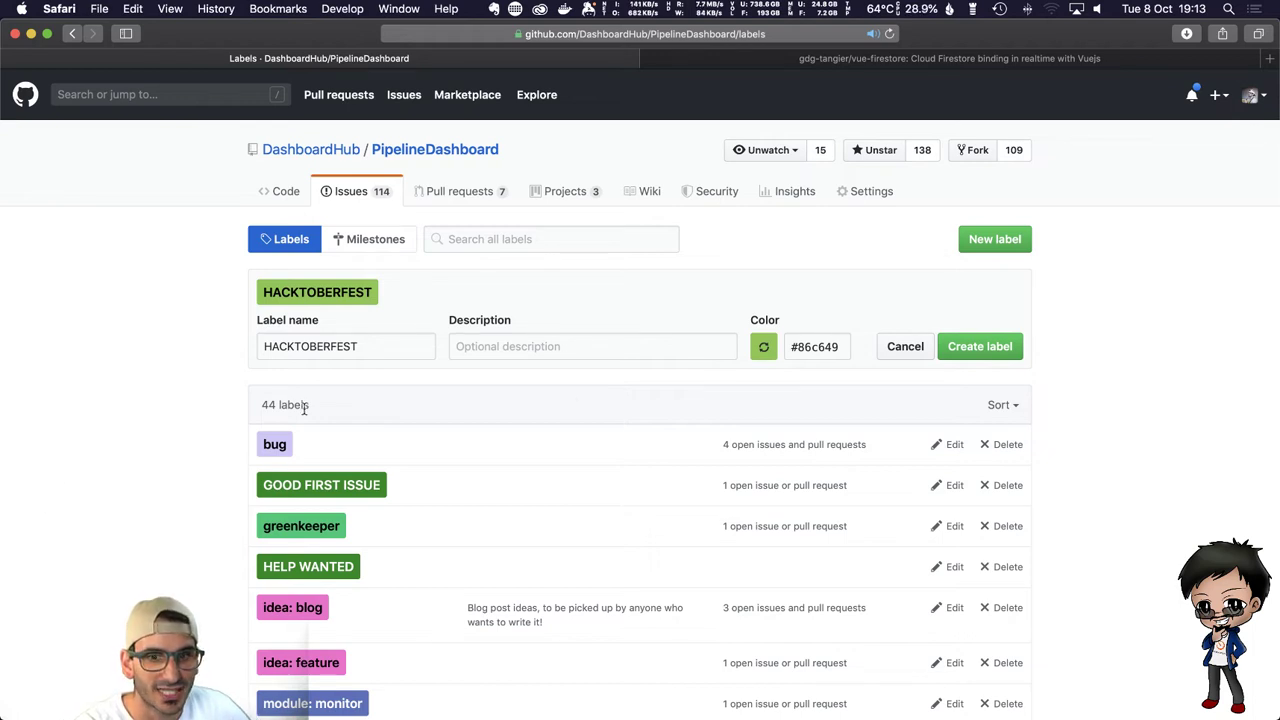
# Keep generating random colors for the HACKTOBERFEST label, stopping at #f2cd96
pyautogui.click(766, 354)
pyautogui.click(766, 354)
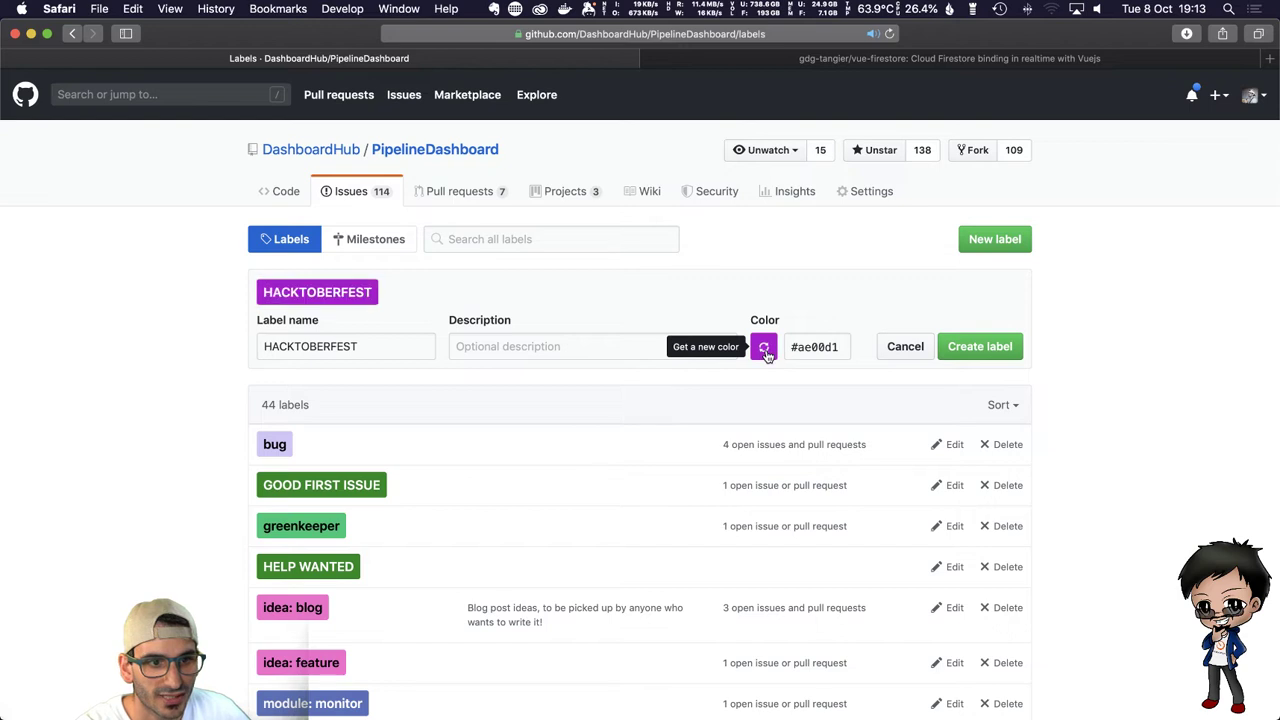
pyautogui.click(766, 354)
pyautogui.click(764, 350)
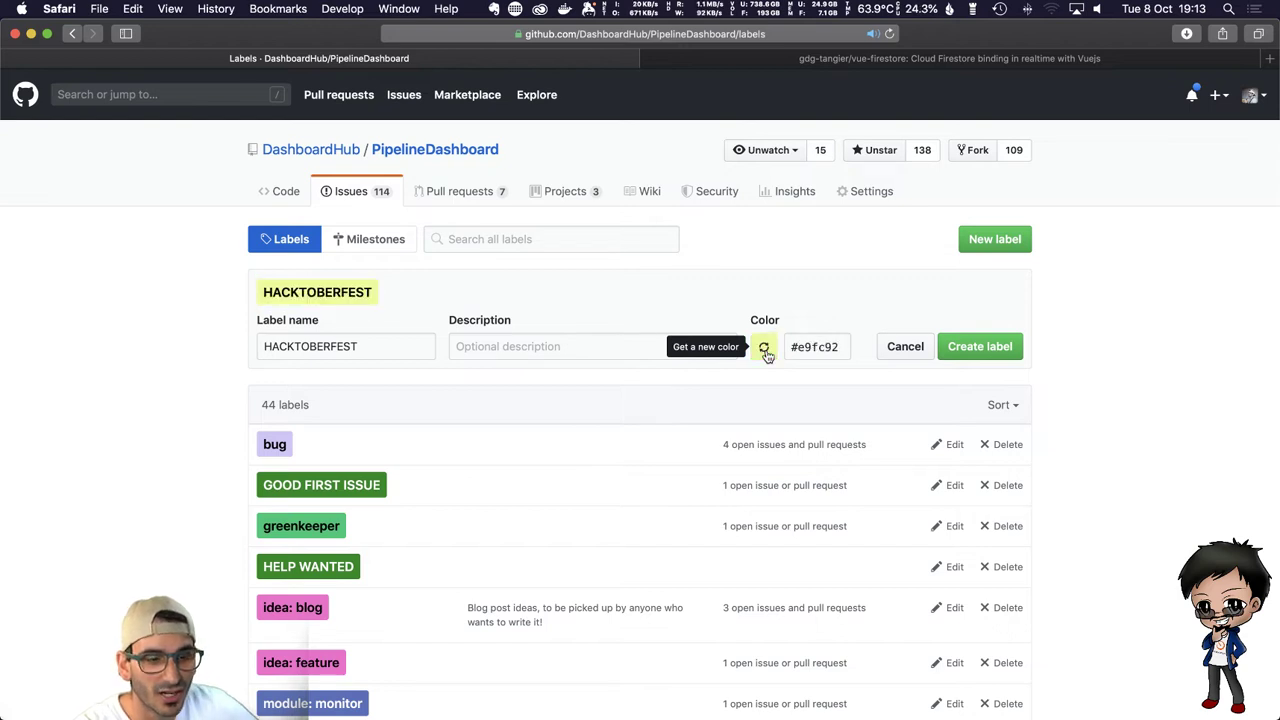
pyautogui.click(764, 350)
pyautogui.click(764, 350)
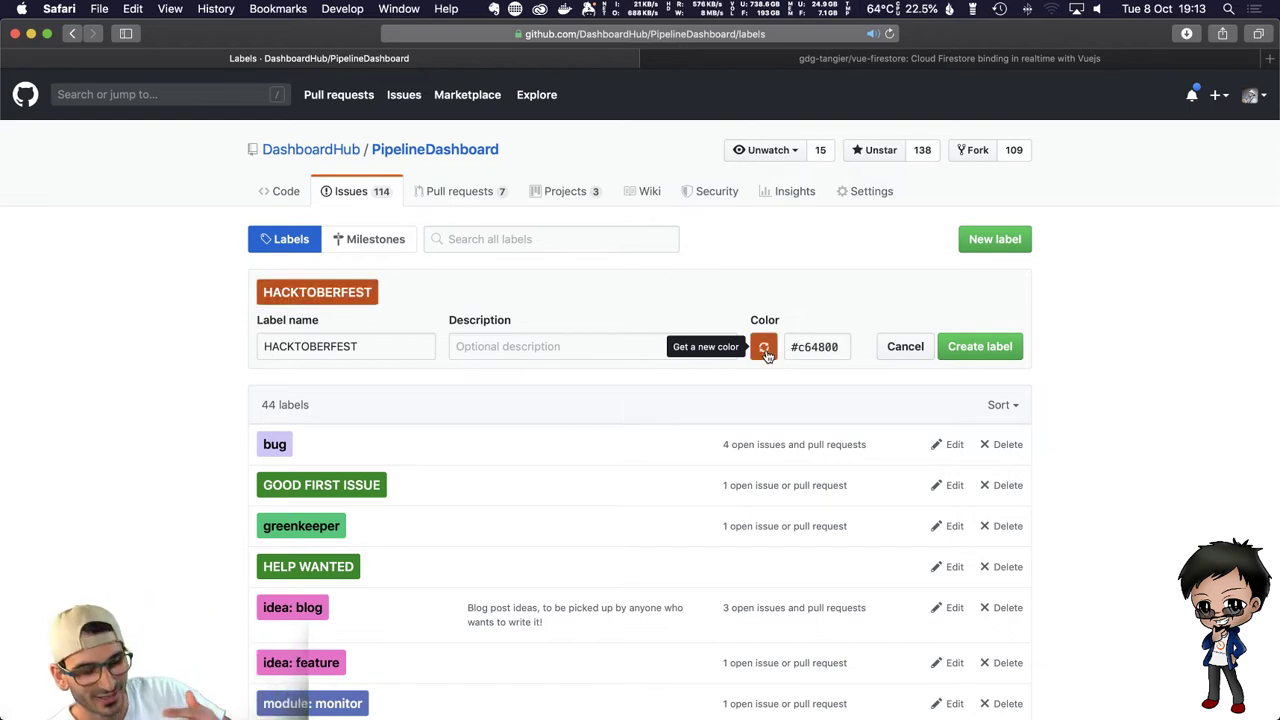
pyautogui.click(764, 350)
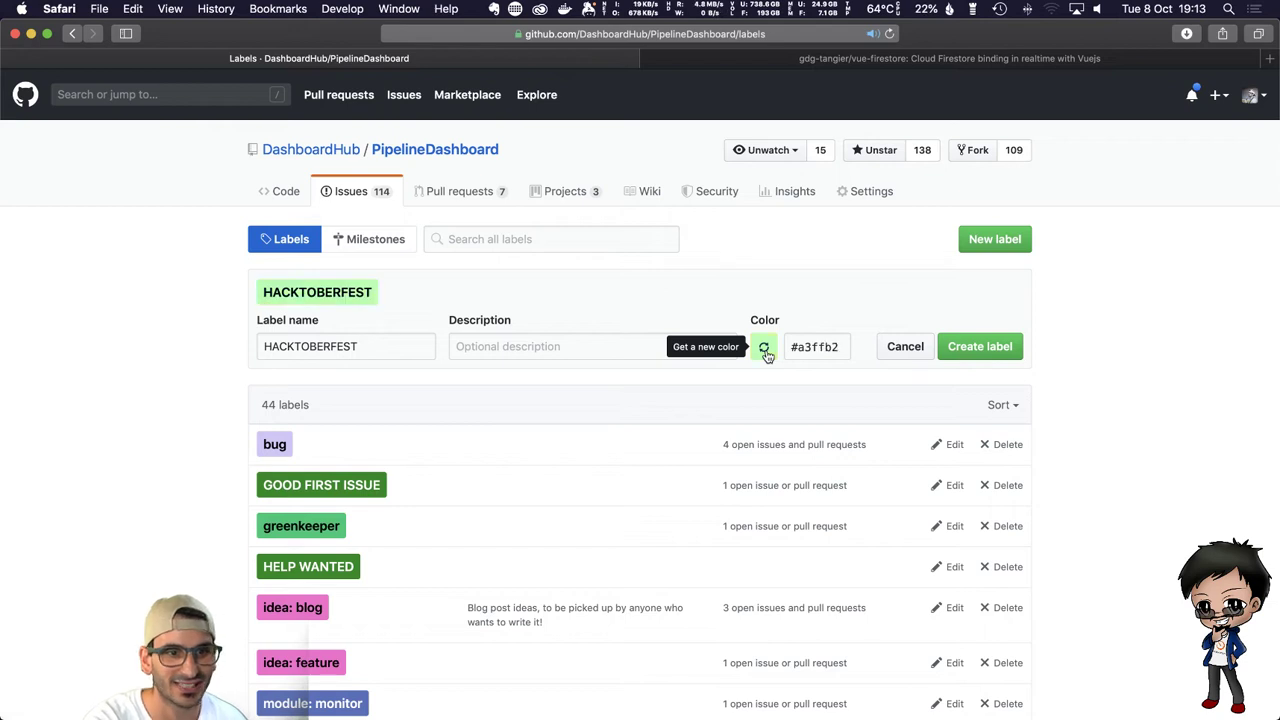
pyautogui.click(764, 350)
pyautogui.click(764, 350)
pyautogui.click(764, 350)
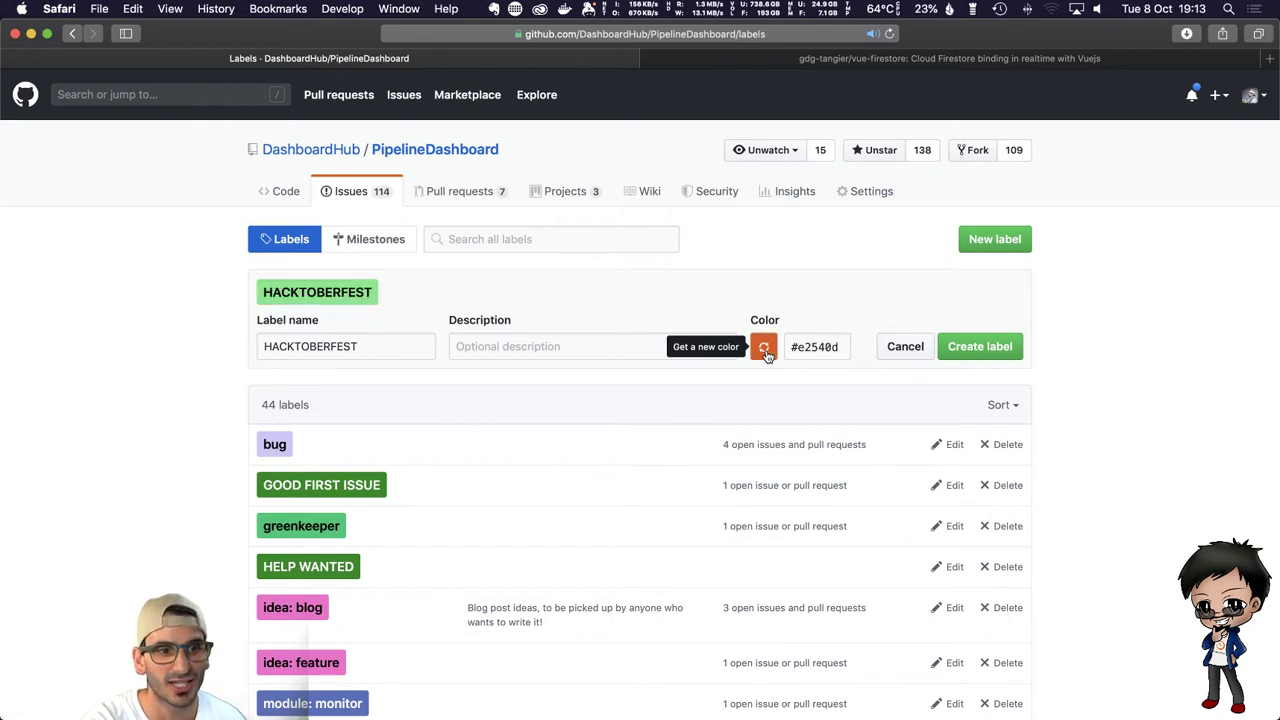
pyautogui.click(764, 350)
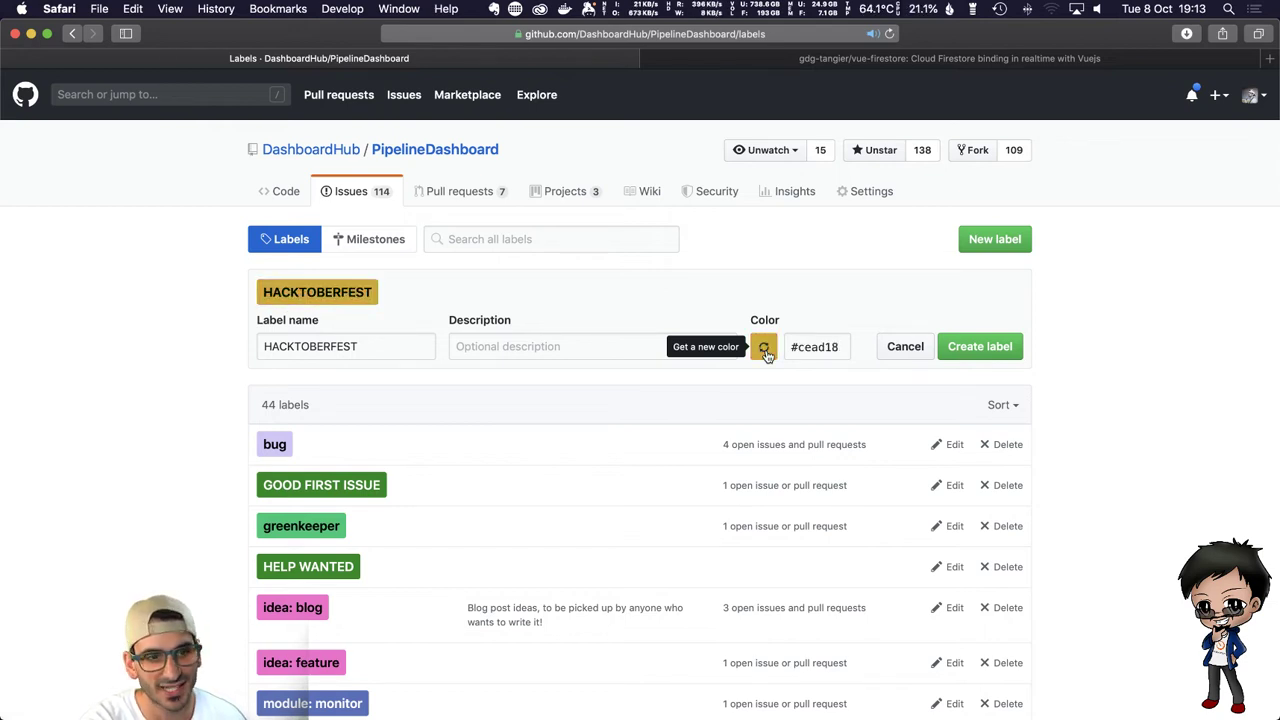
pyautogui.click(764, 350)
pyautogui.click(764, 350)
pyautogui.click(764, 350)
pyautogui.click(764, 350)
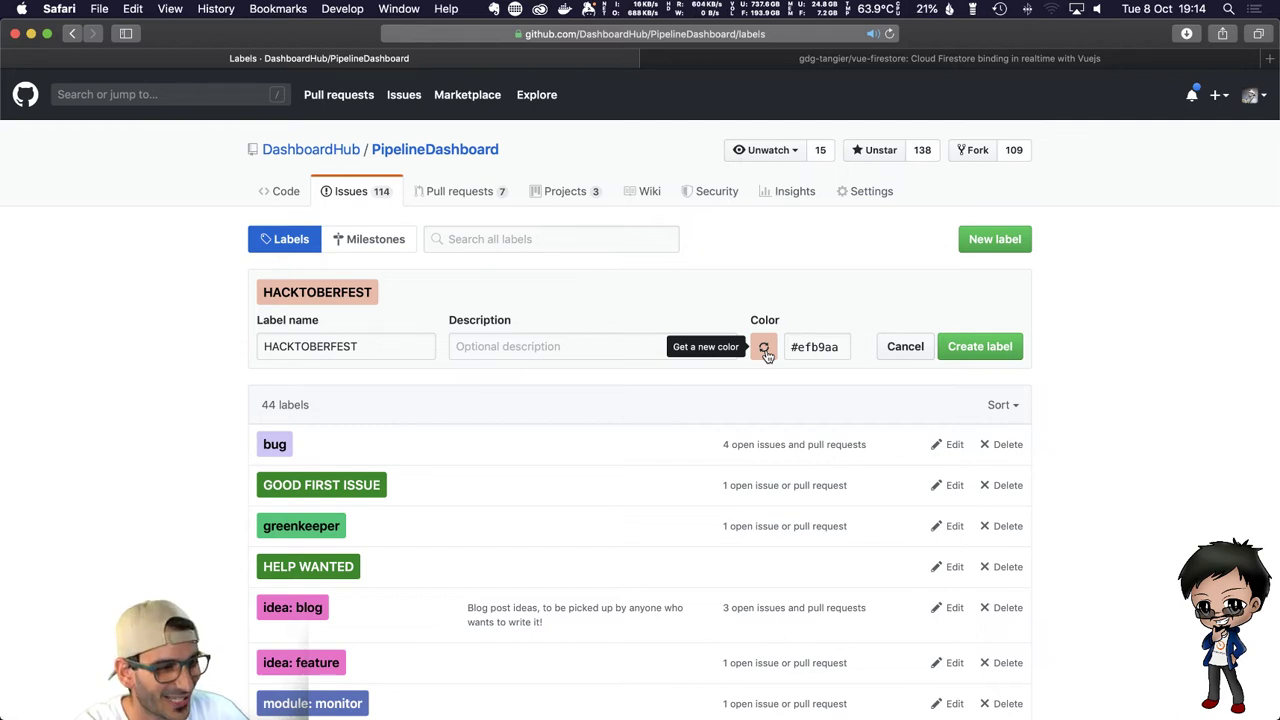
pyautogui.click(765, 350)
pyautogui.click(765, 350)
pyautogui.click(765, 350)
pyautogui.click(765, 350)
pyautogui.click(765, 350)
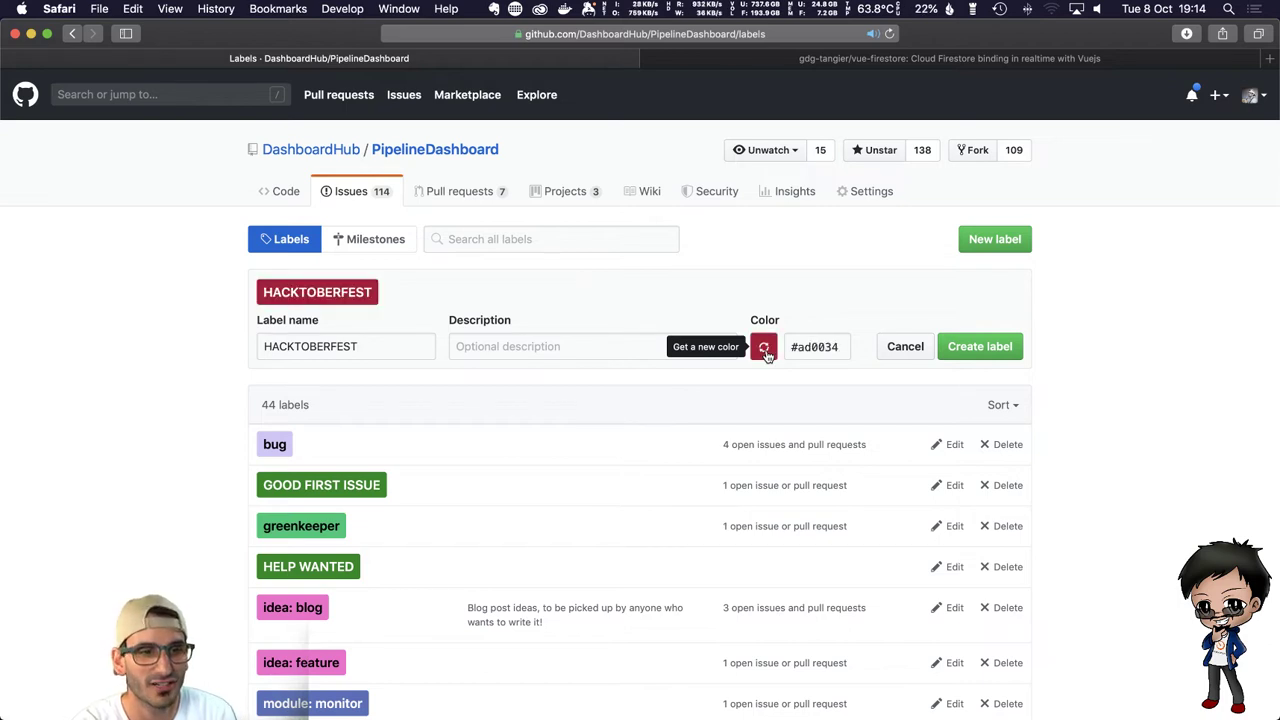
pyautogui.click(765, 350)
pyautogui.click(765, 350)
pyautogui.click(765, 350)
pyautogui.click(765, 350)
pyautogui.click(765, 350)
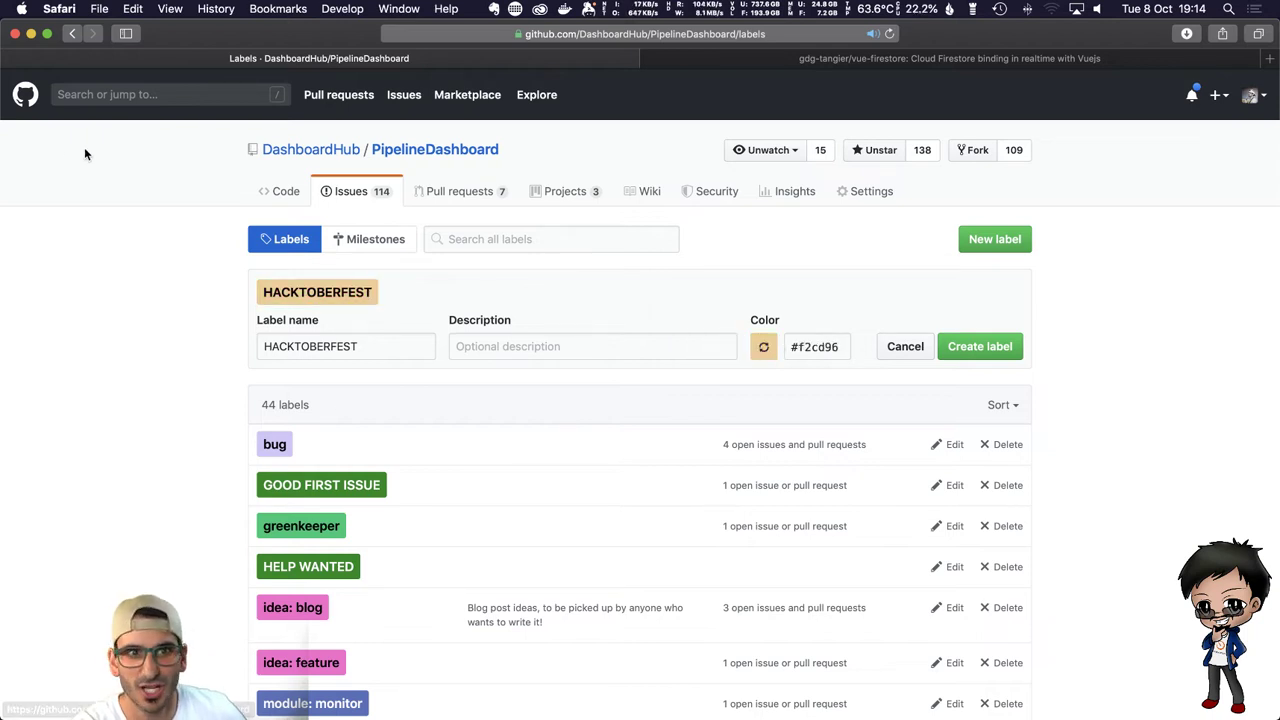
# Open the DashboardHub organization in a new tab and look up the logo colors in its Assets repository's README
pyautogui.keyDown('super'); pyautogui.click(272, 152); pyautogui.keyUp('super')
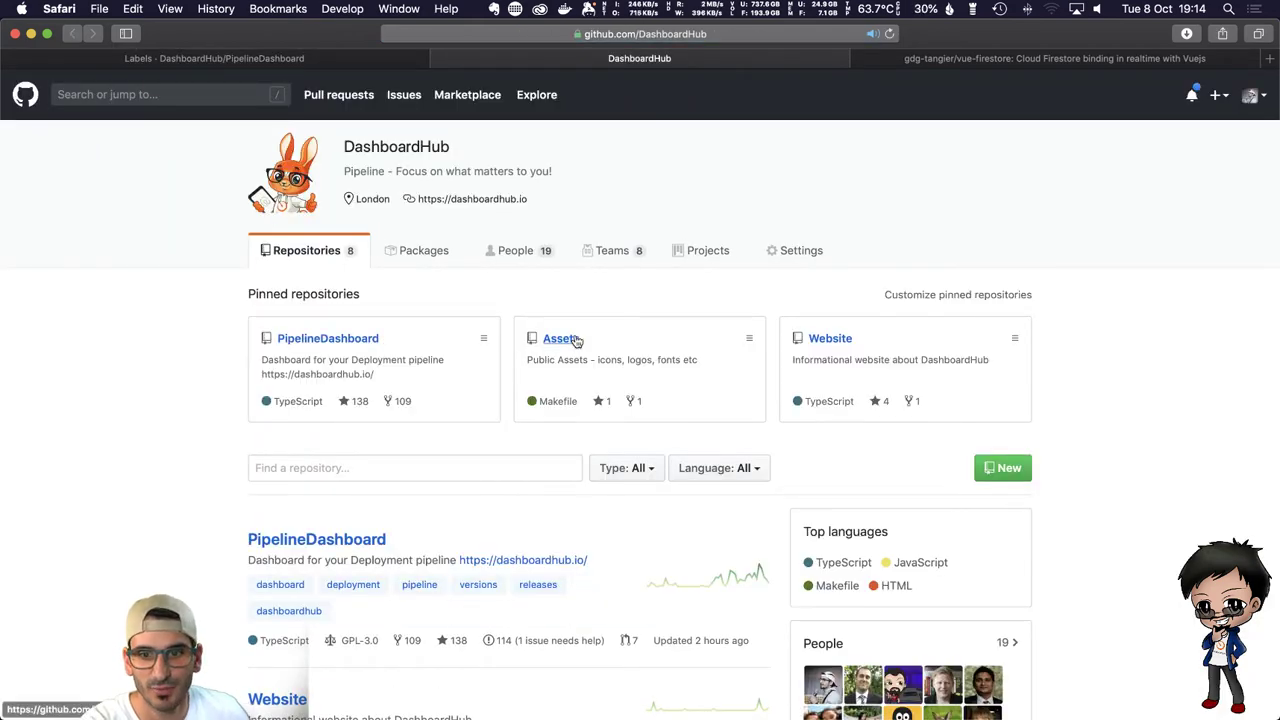
pyautogui.click(574, 340)
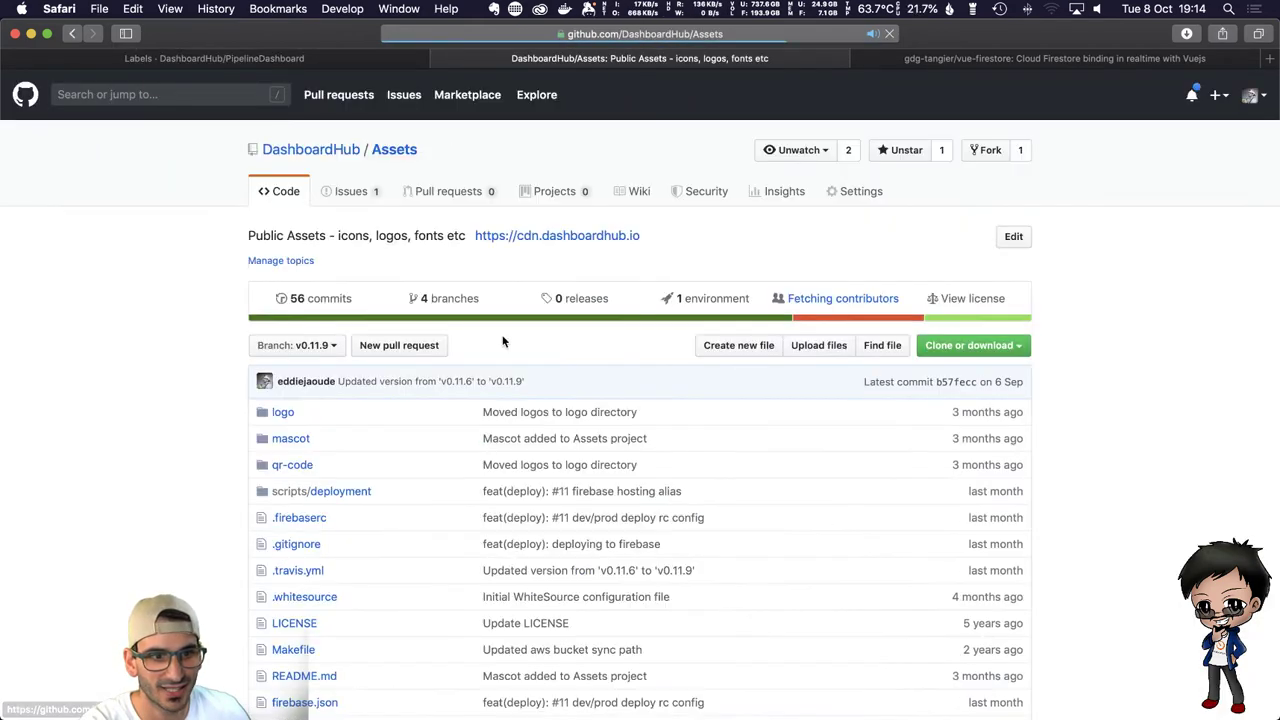
pyautogui.scroll(-6, 255, 389)
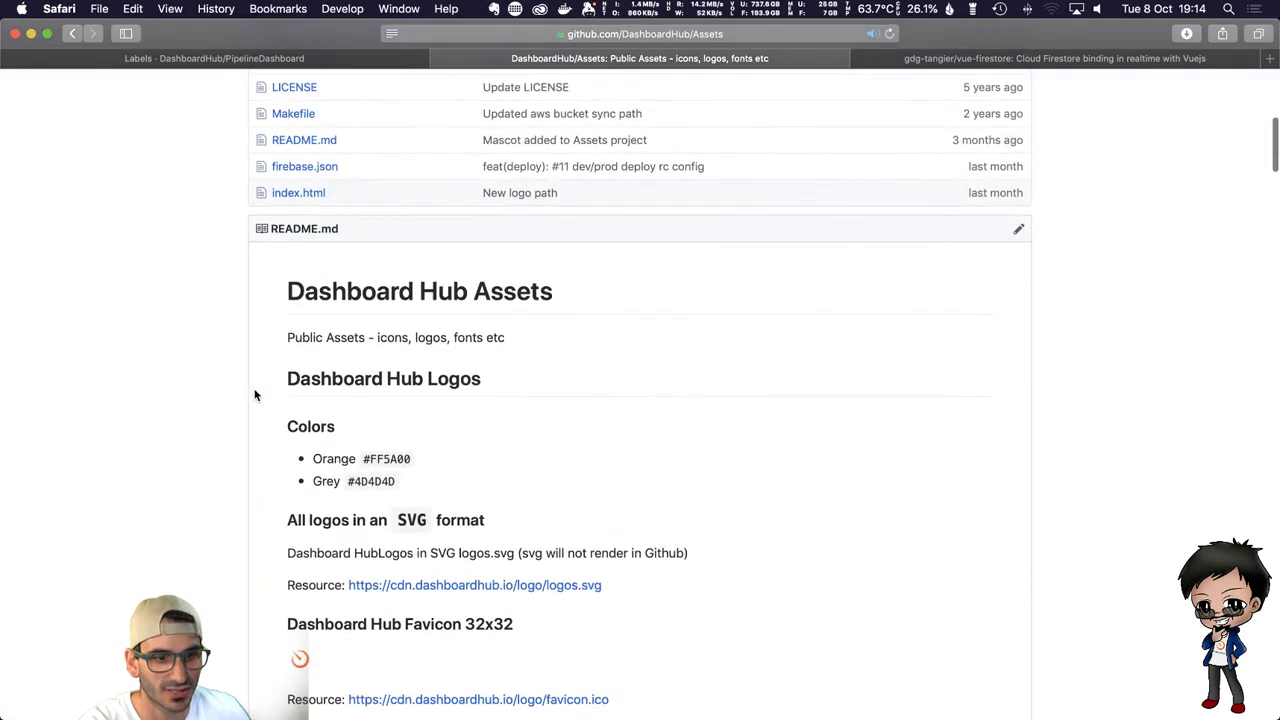
# Copy the orange color code #FF5A00 from the Assets README and set it as the HACKTOBERFEST label's color
pyautogui.doubleClick(397, 459)
pyautogui.press('super+c')
pyautogui.hotkey('ctrl', 'shift', 'Tab')
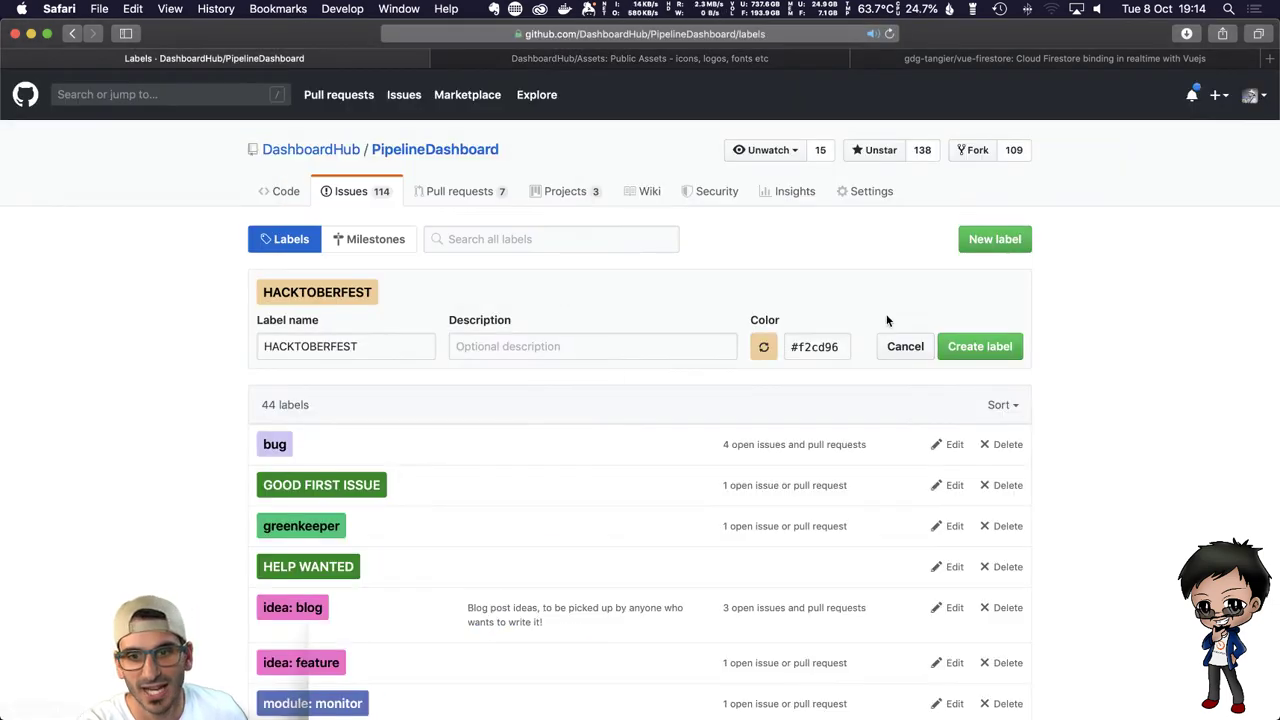
pyautogui.doubleClick(812, 346)
pyautogui.press('super+v')
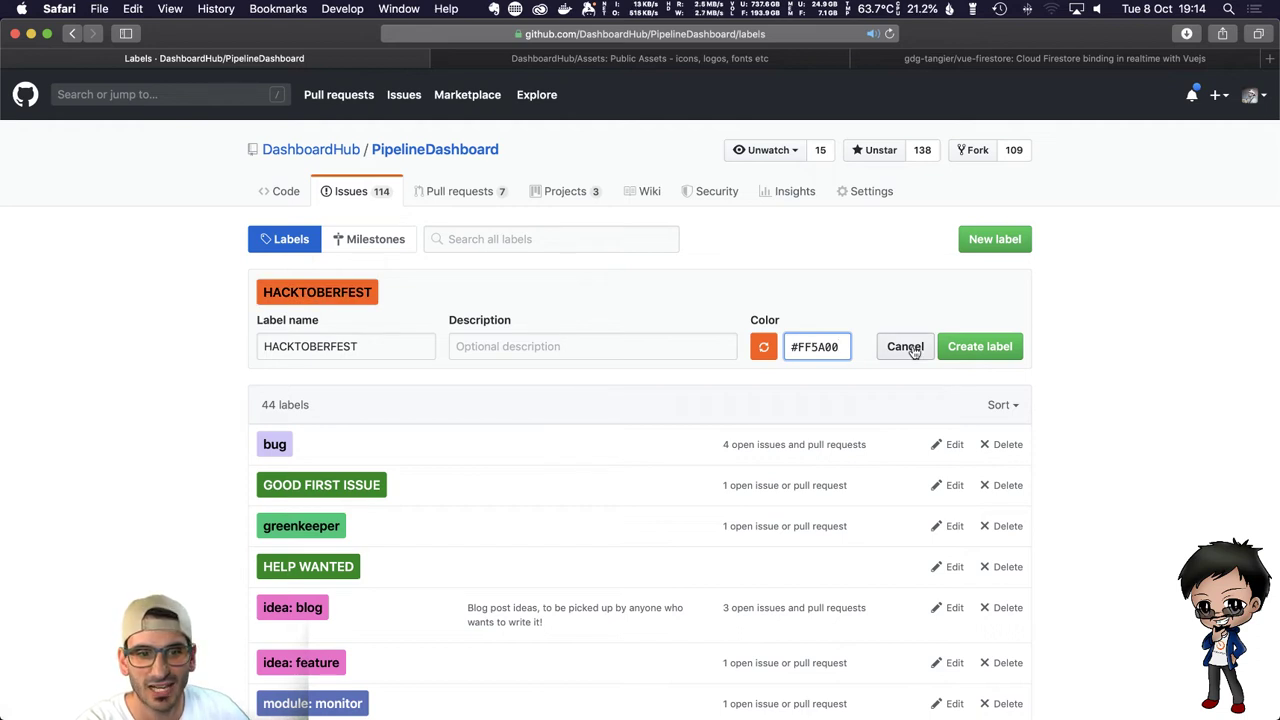
# Describe the label as "Hacktoberfest (with halloween colours)" and create it
pyautogui.click(527, 346)
pyautogui.write('Hacktove')
pyautogui.press('BackSpace')
pyautogui.press('BackSpace')
pyautogui.press('BackSpace')
pyautogui.write('oberfest')
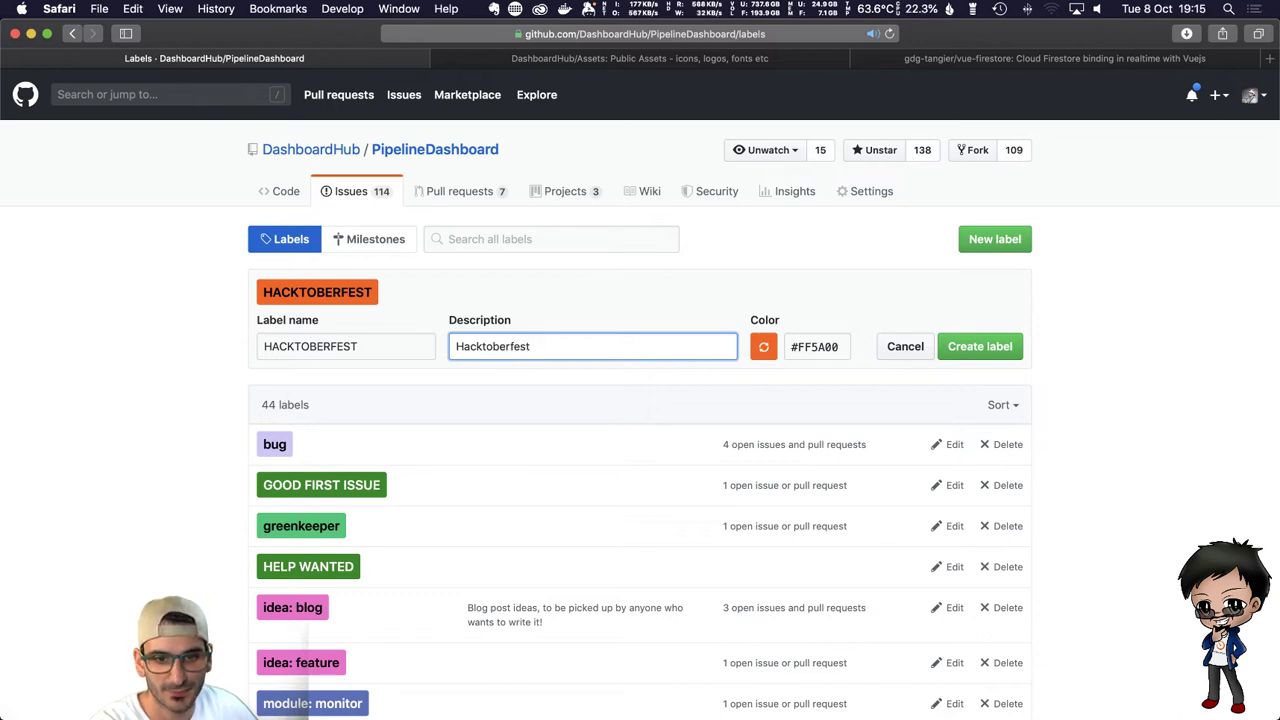
pyautogui.write(' (wi')
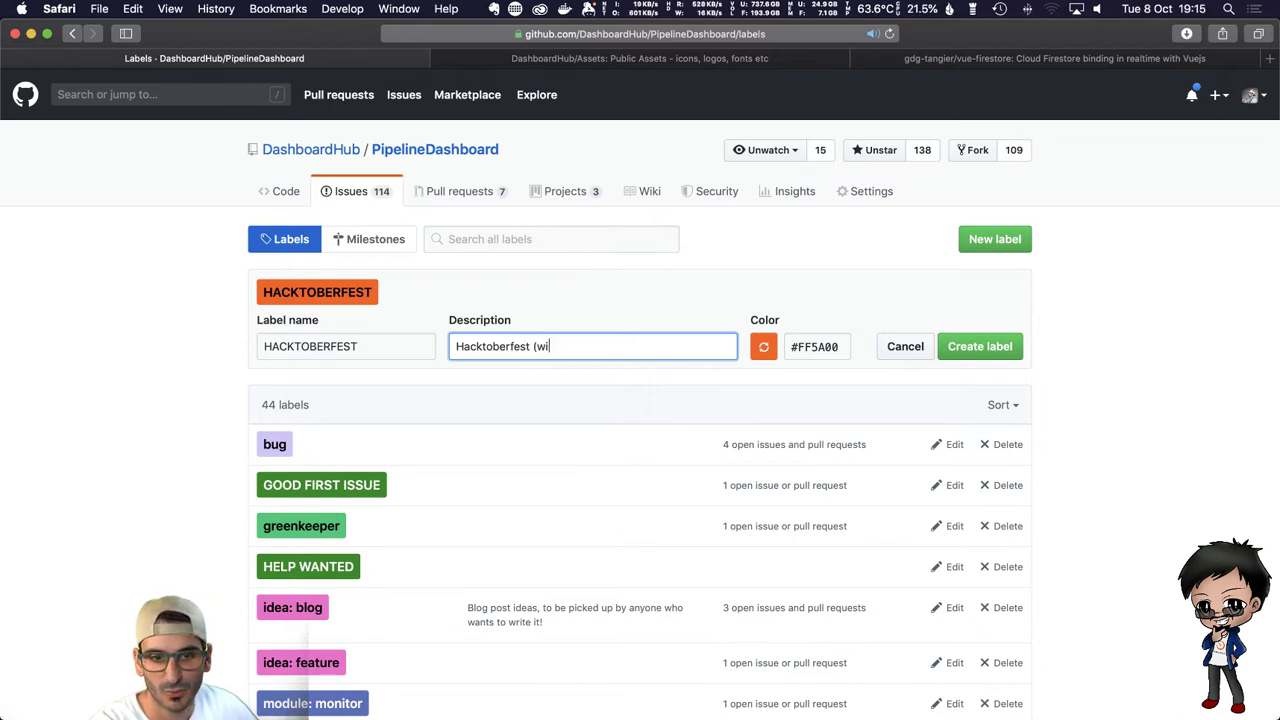
pyautogui.write('th halloween ')
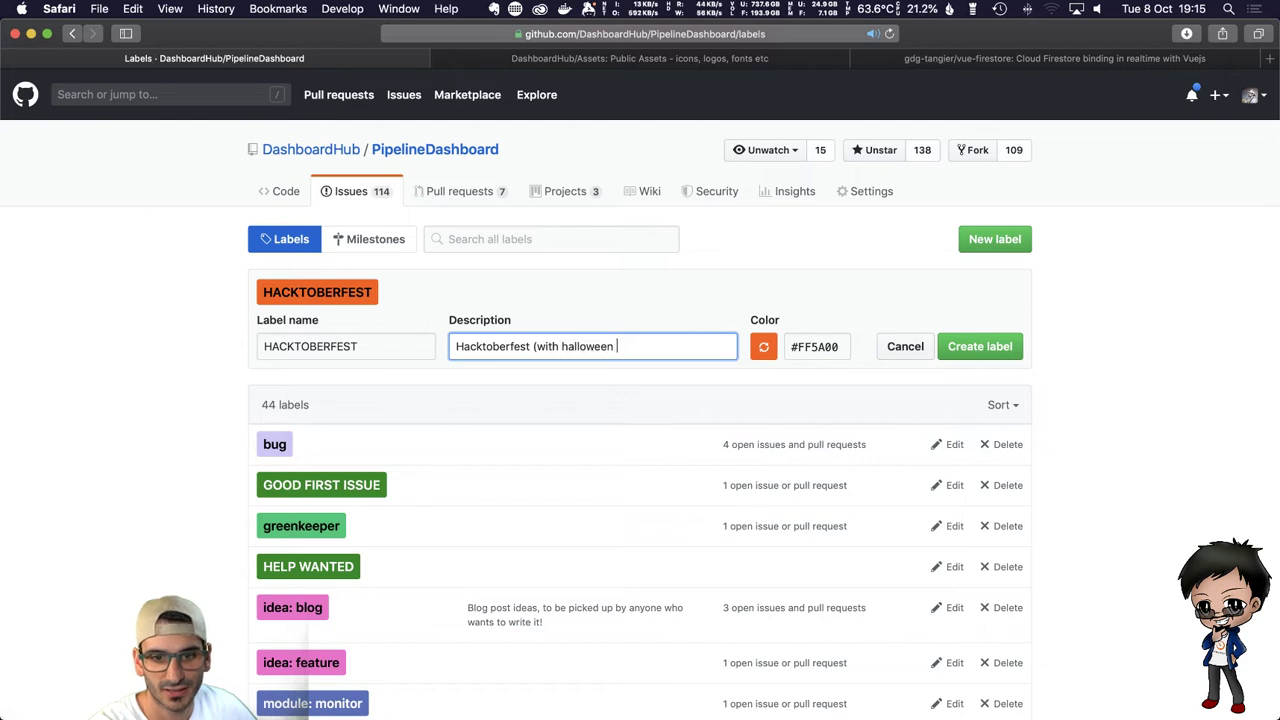
pyautogui.write('colours)')
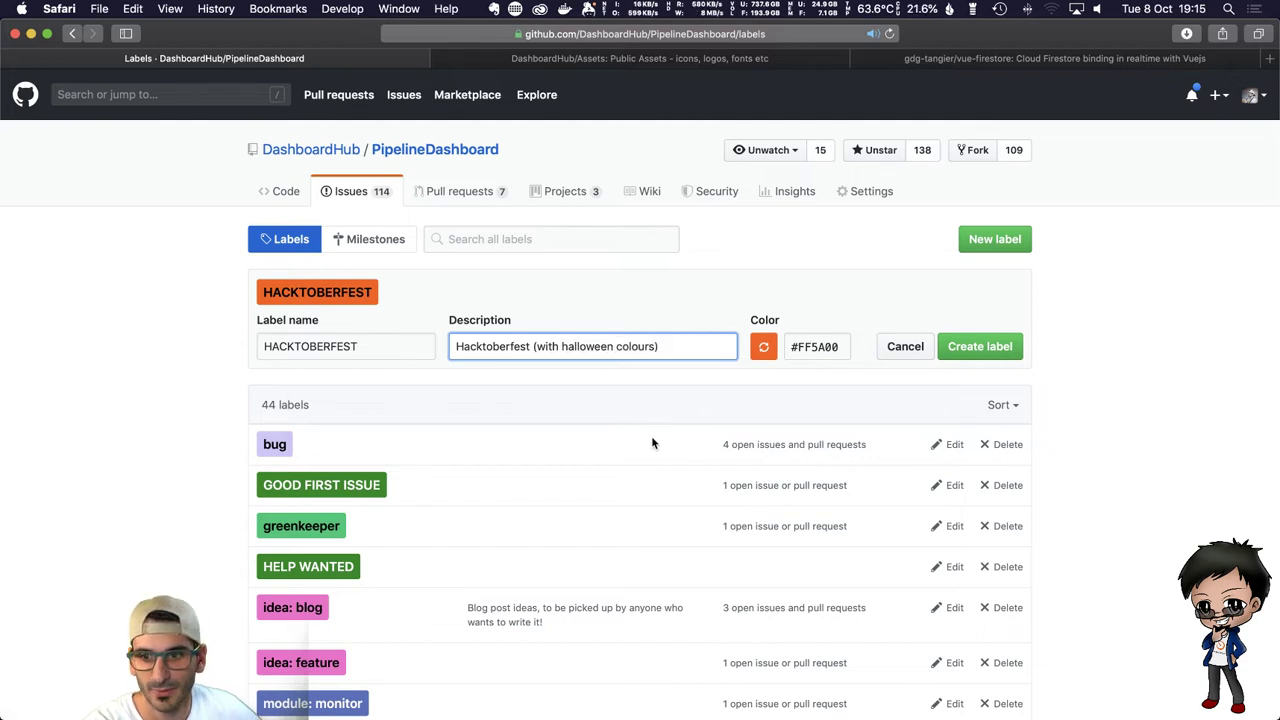
pyautogui.click(968, 347)
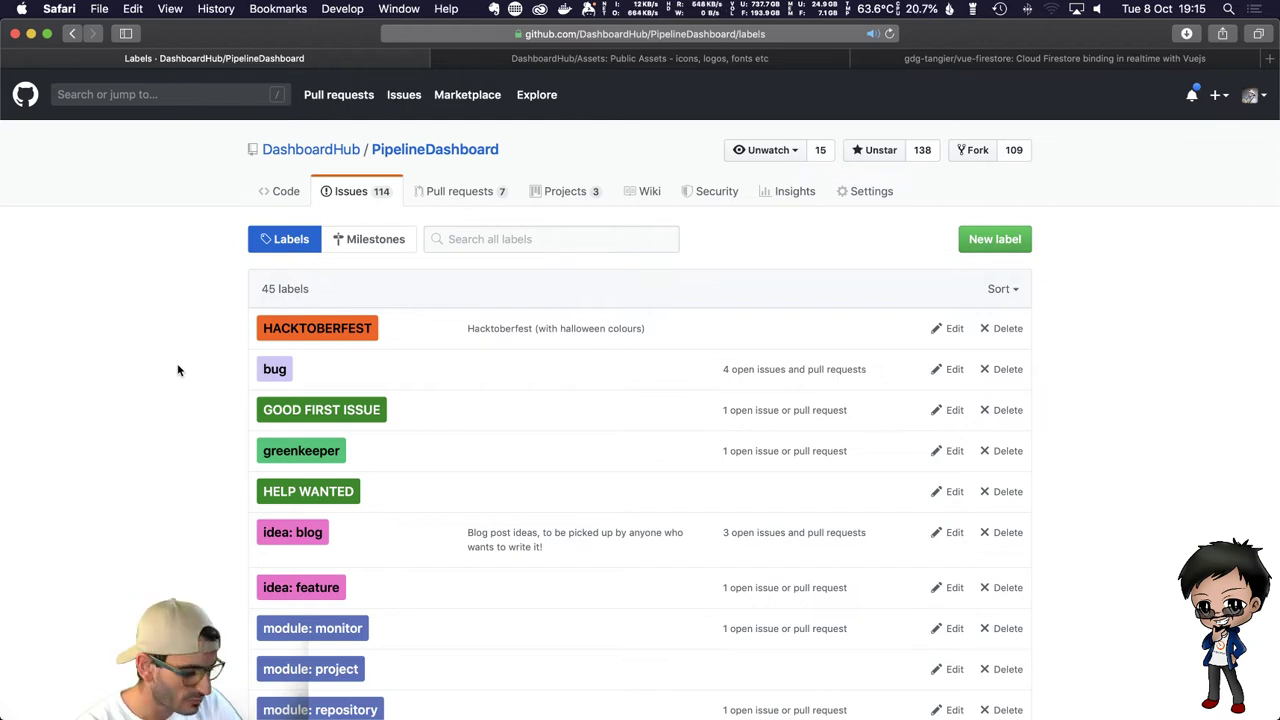
# Open hacktoberfest.digitalocean.com in a new tab and read its event details and rules
pyautogui.press('super+t')
pyautogui.write('hacktoberfest.digitalocean.com')
pyautogui.press('Return')
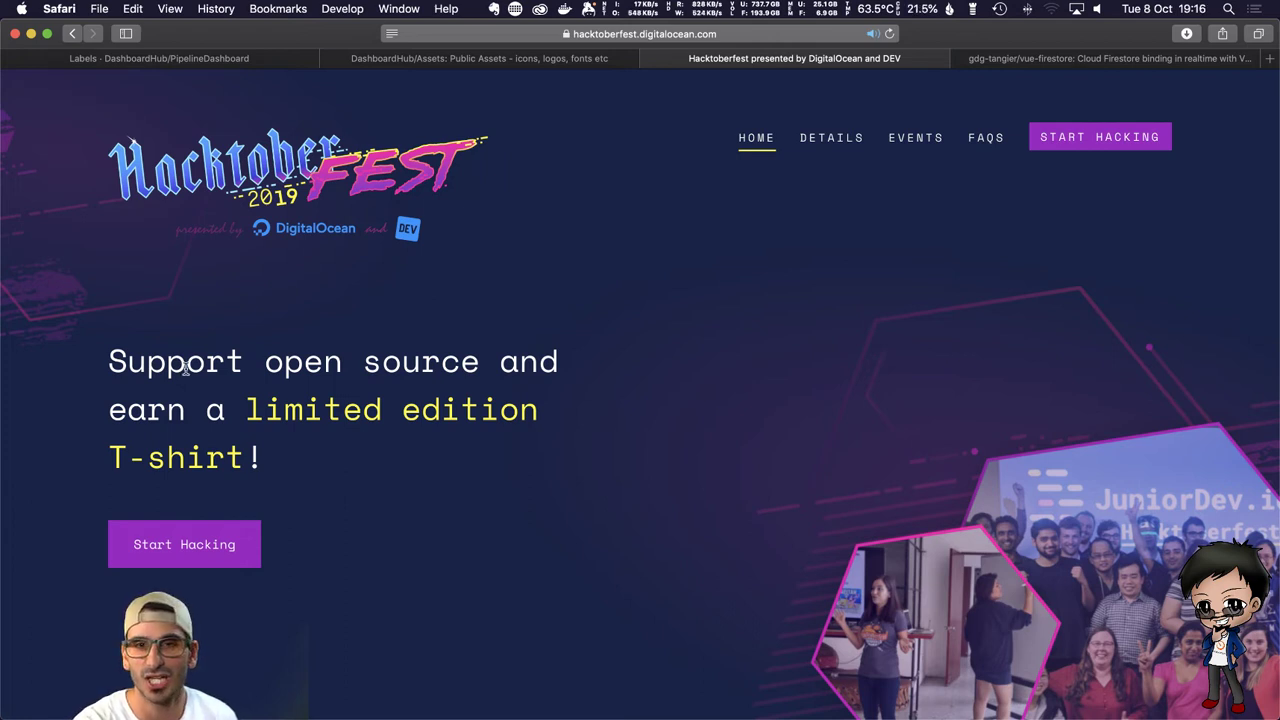
pyautogui.scroll(-2, 390, 500)
pyautogui.scroll(-10, 410, 515)
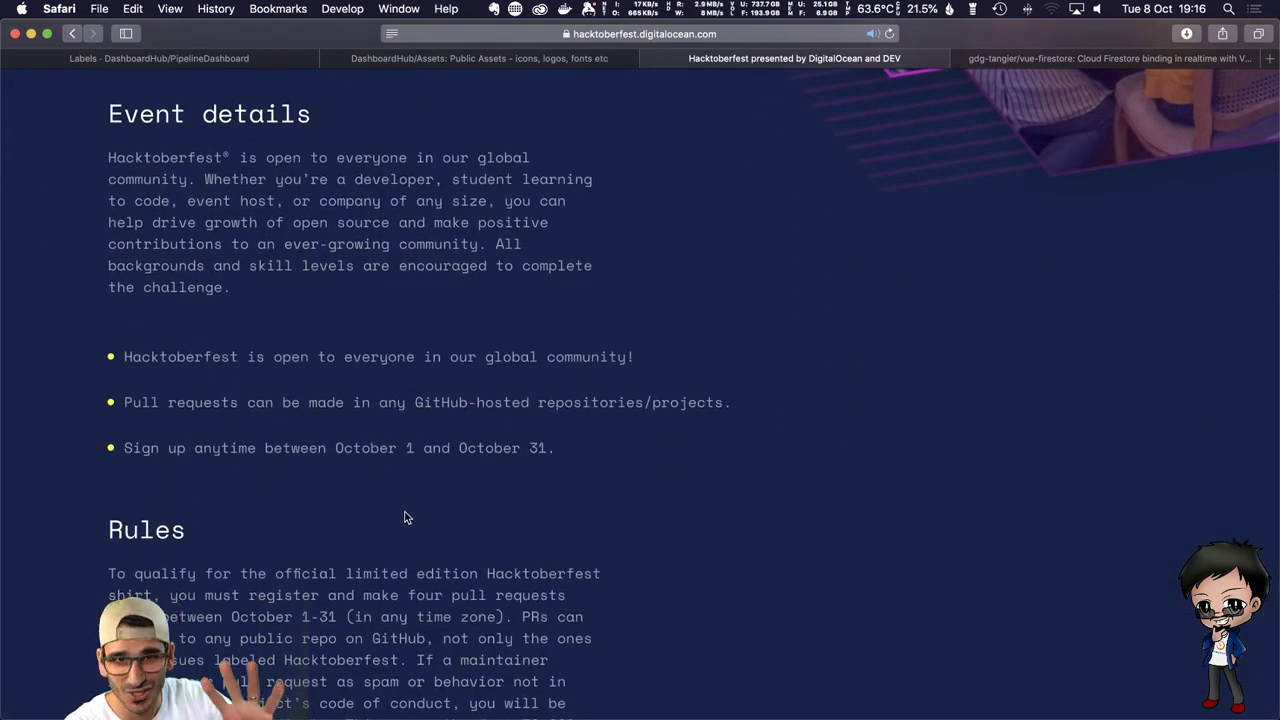
pyautogui.scroll(-6, 405, 517)
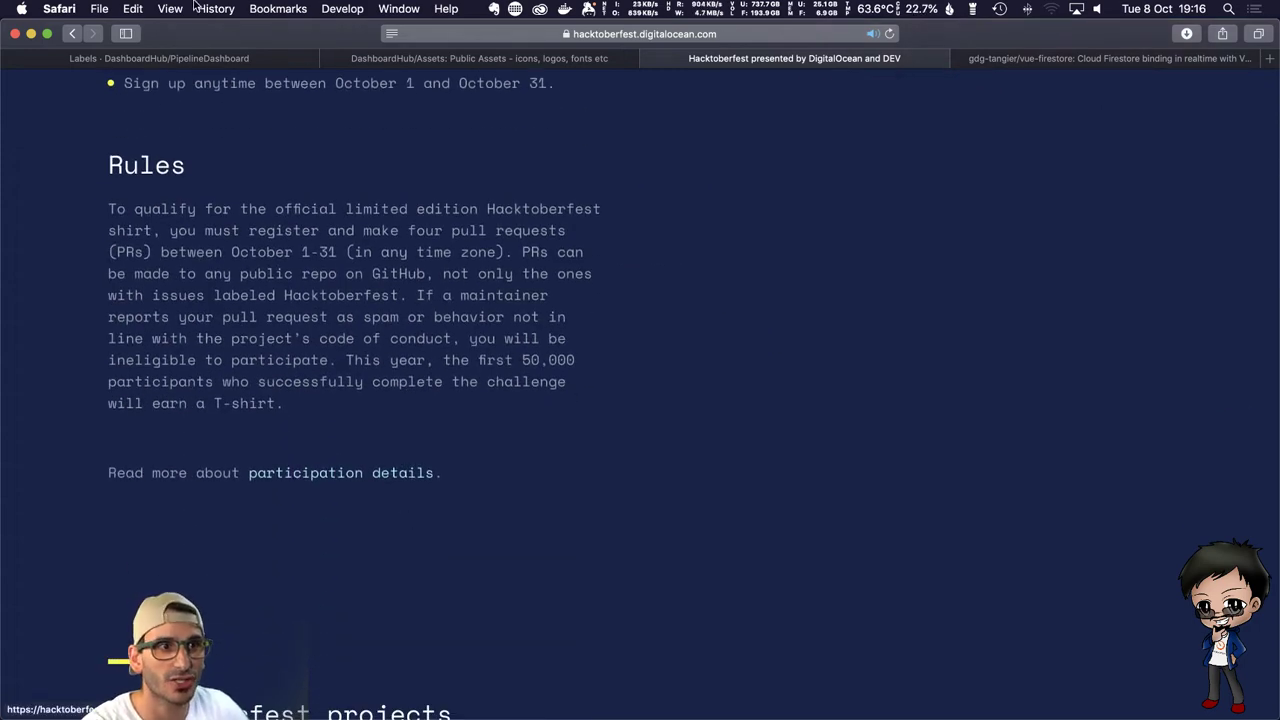
# Return to GitHub and open the pinned hacktoberfest-practice repository from your own profile
pyautogui.click(200, 60)
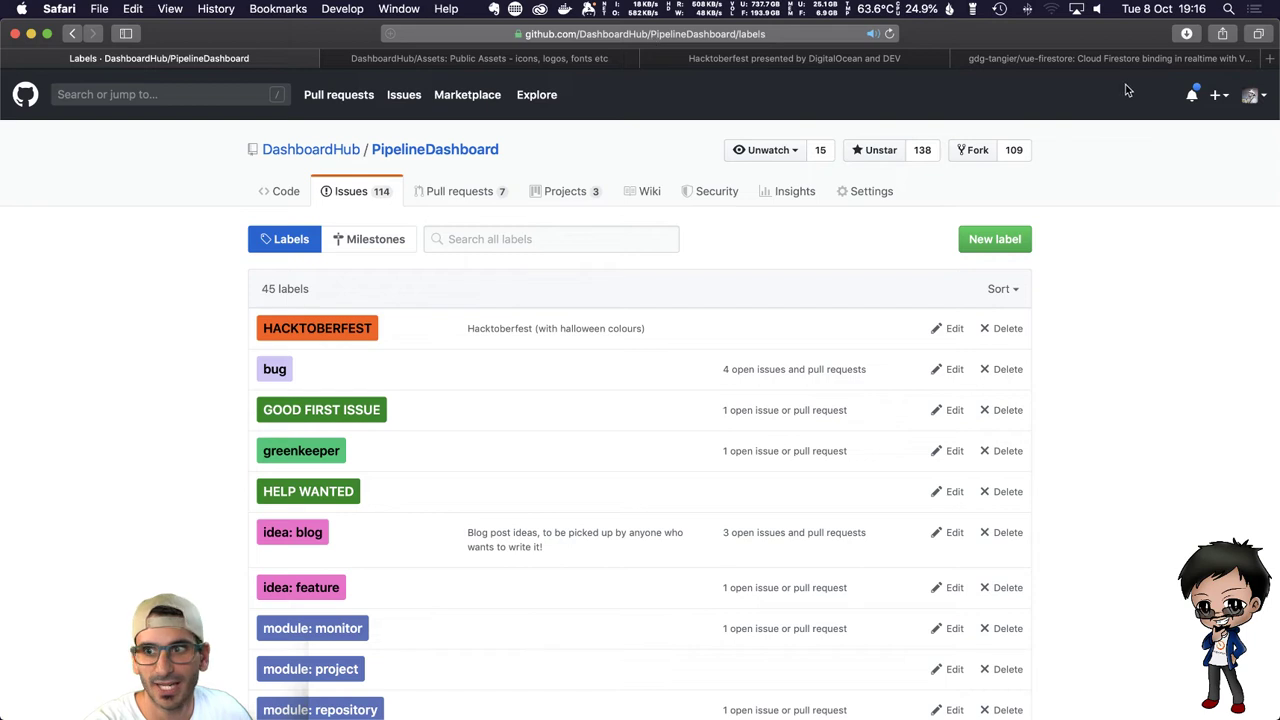
pyautogui.click(1251, 96)
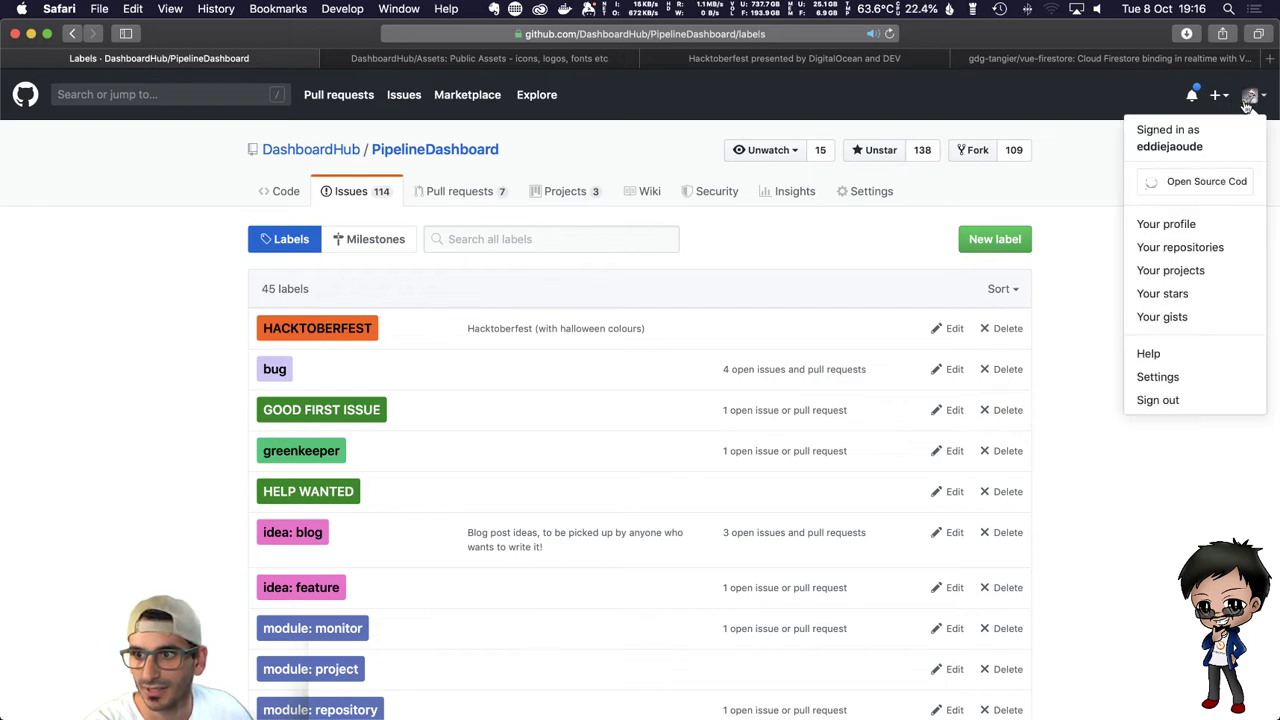
pyautogui.click(1185, 228)
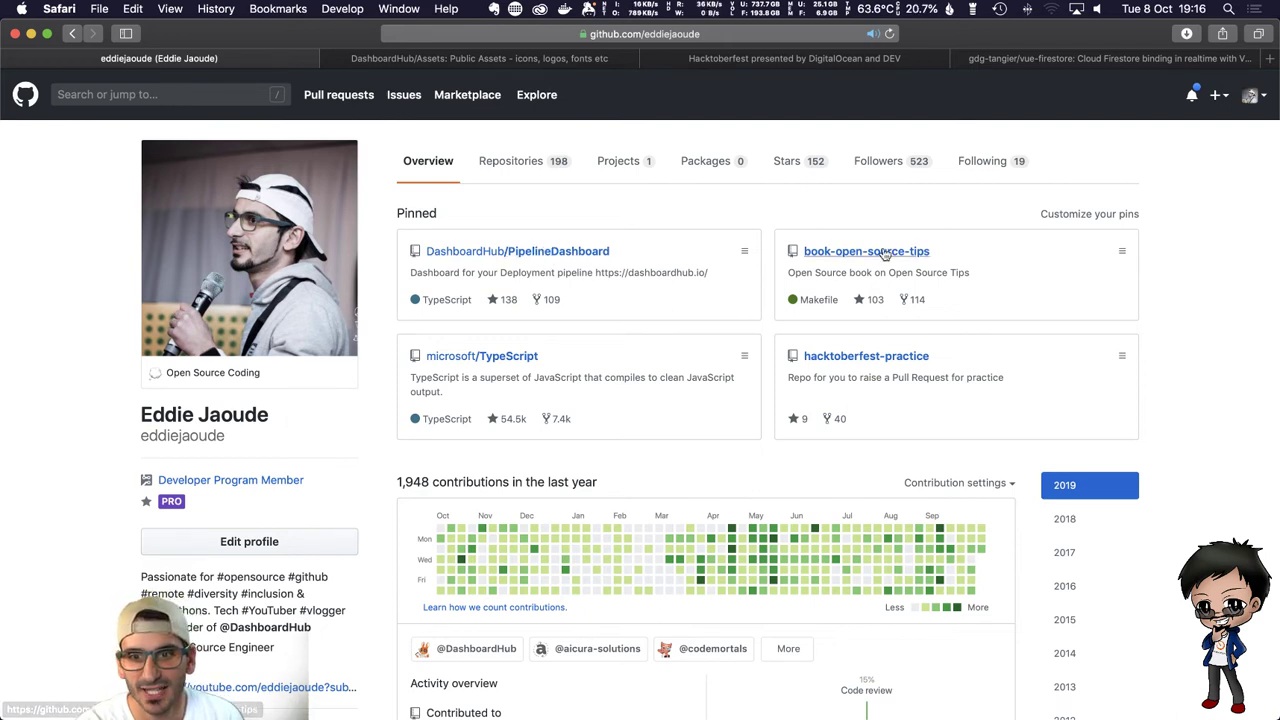
pyautogui.click(845, 360)
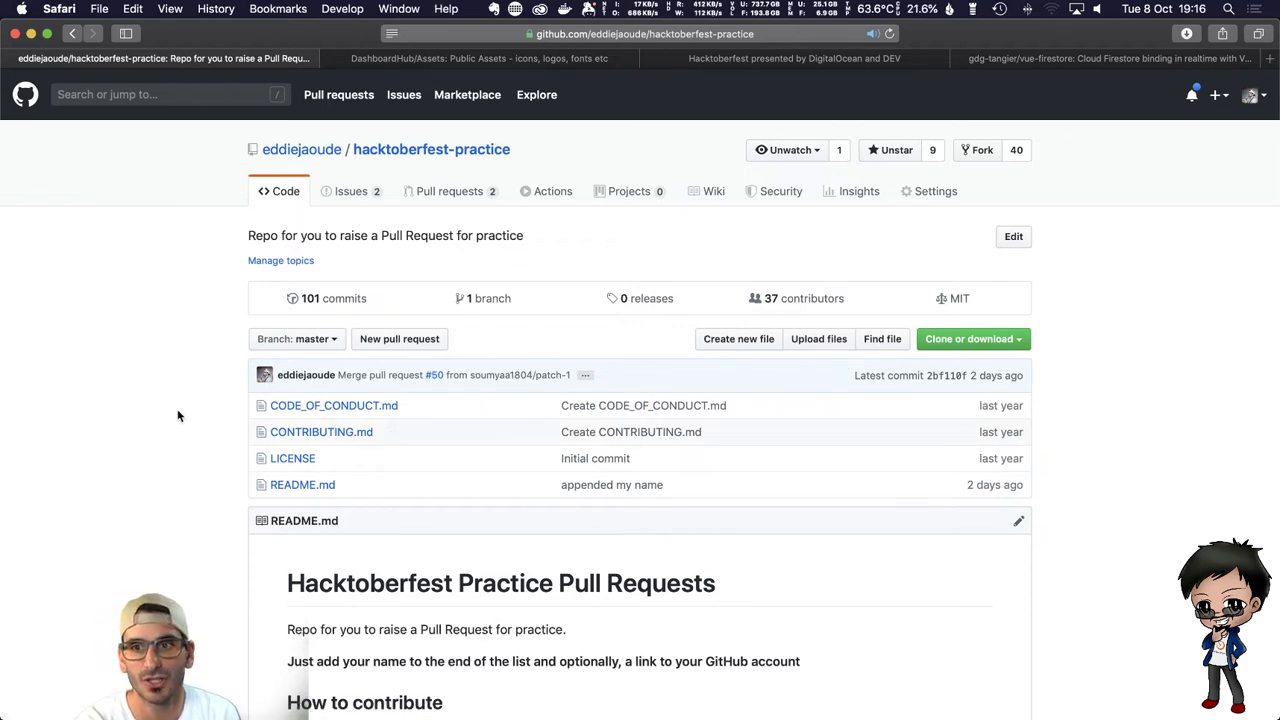
# Examine the hacktoberfest-practice README, from the contribution instructions through to the end of the contributor list
pyautogui.scroll(-2, 131, 408)
pyautogui.scroll(2, 138, 406)
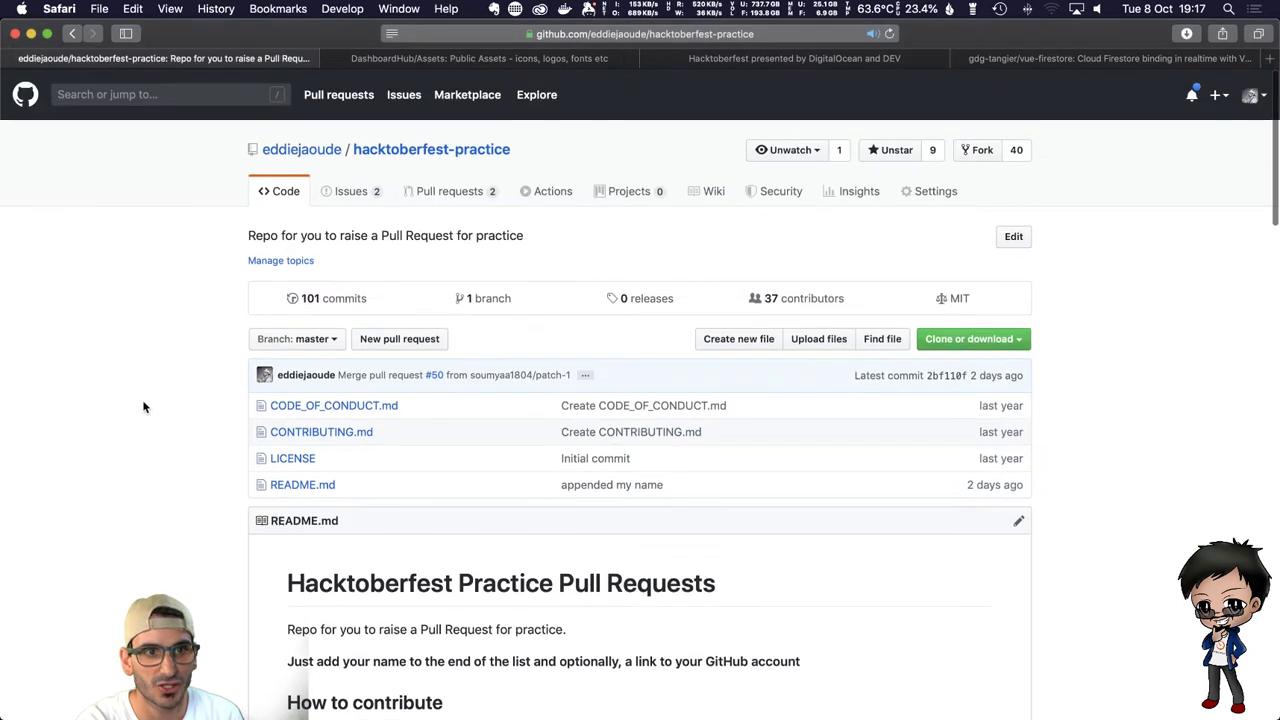
pyautogui.scroll(-5, 192, 470)
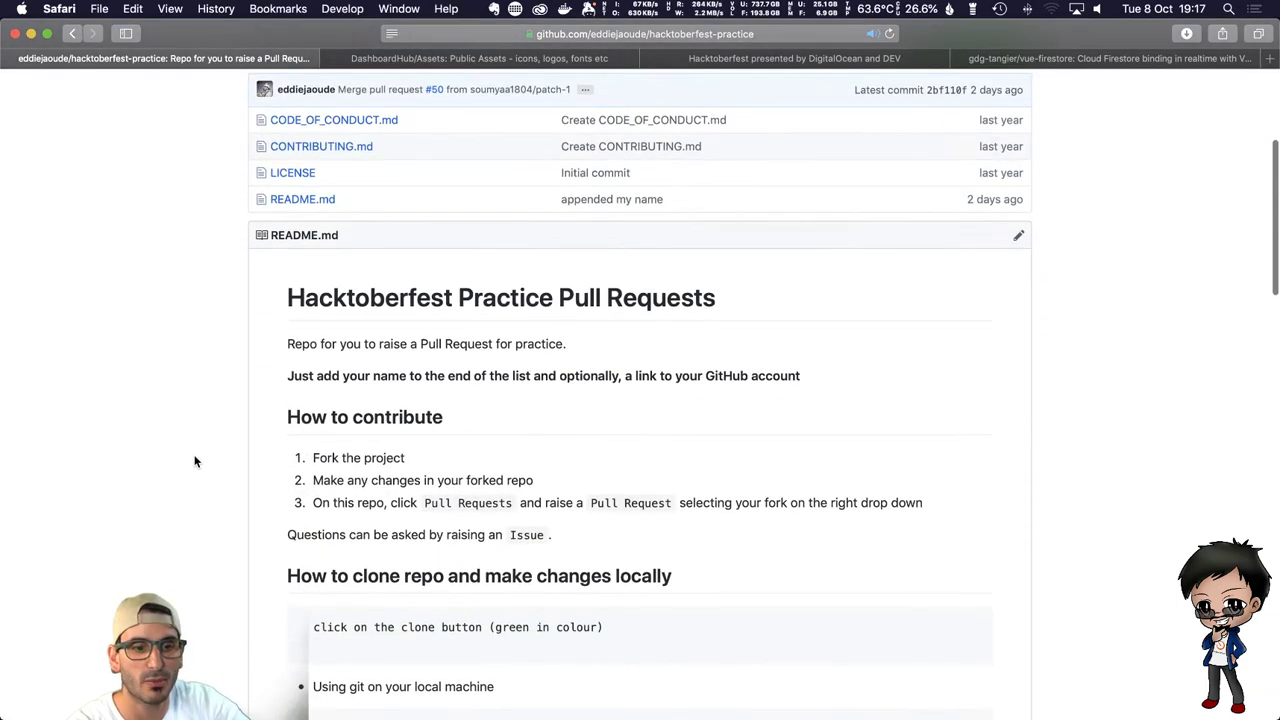
pyautogui.scroll(-10, 195, 461)
pyautogui.scroll(-15, 195, 458)
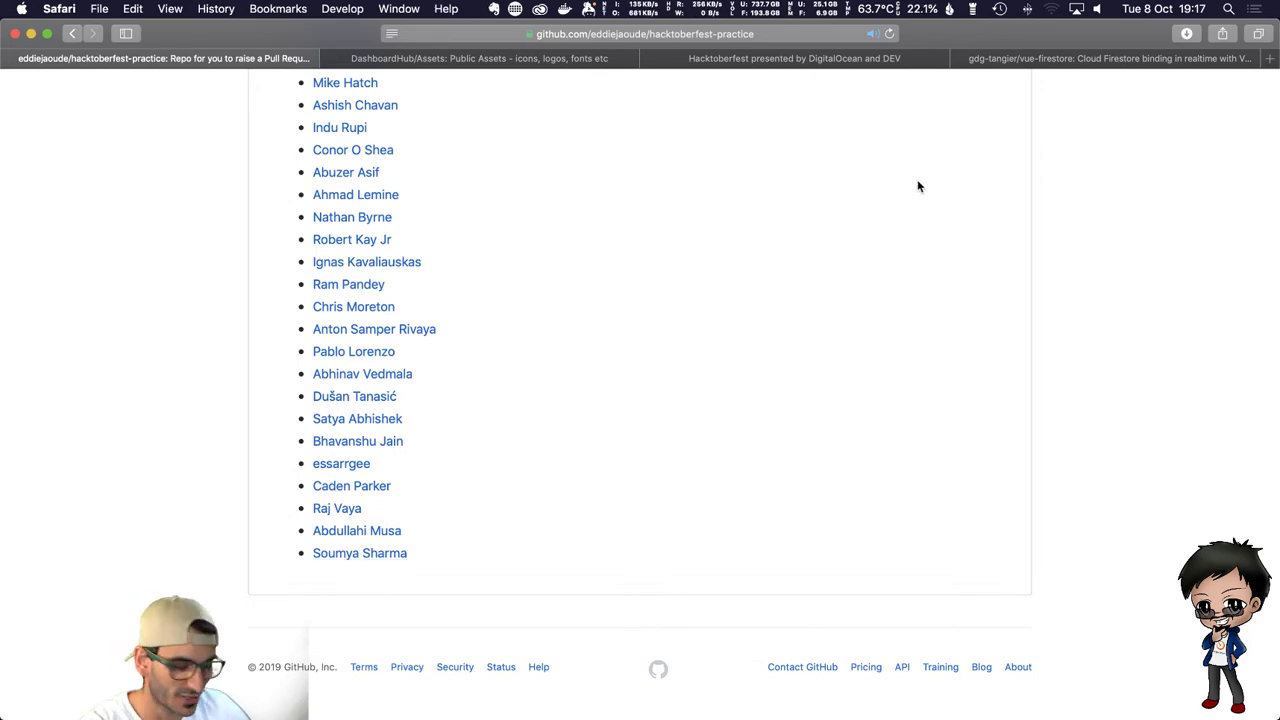
# Try to search the web for hacktoberfest in a new tab
pyautogui.press('super+t')
pyautogui.write('hacktover')
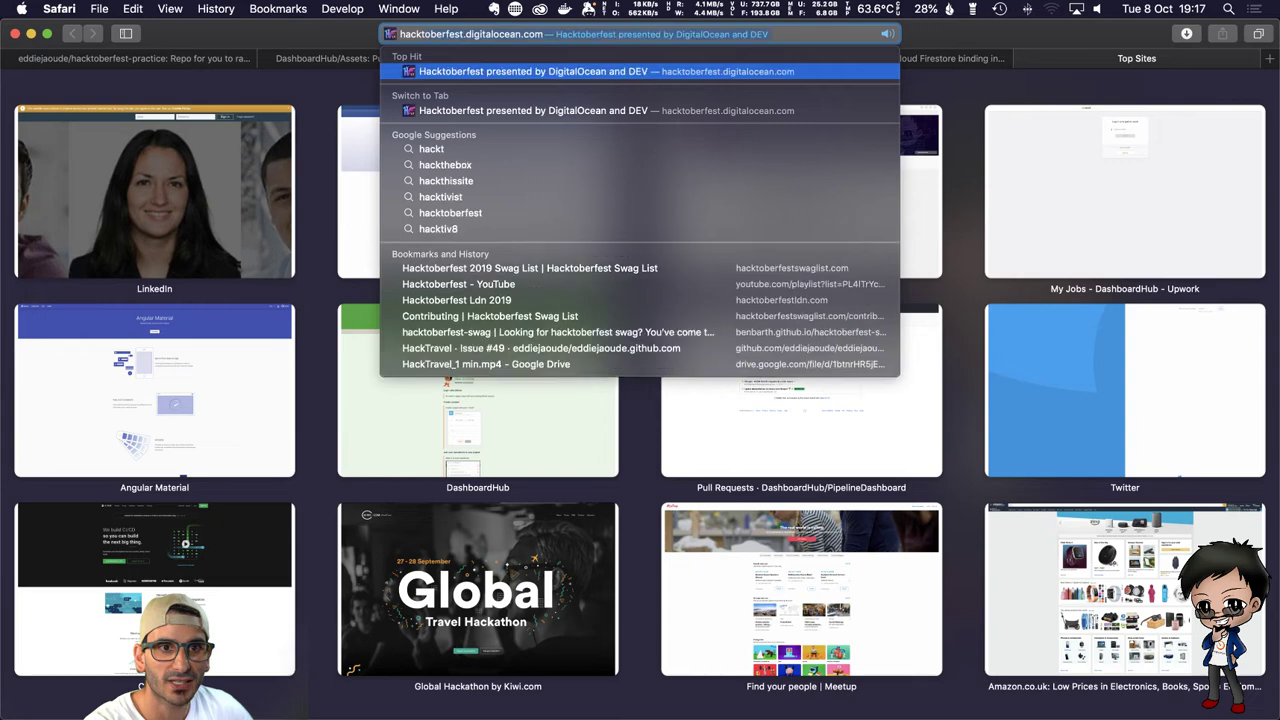
pyautogui.press('BackSpace')
pyautogui.press('BackSpace')
pyautogui.press('BackSpace')
pyautogui.write('ber fres')
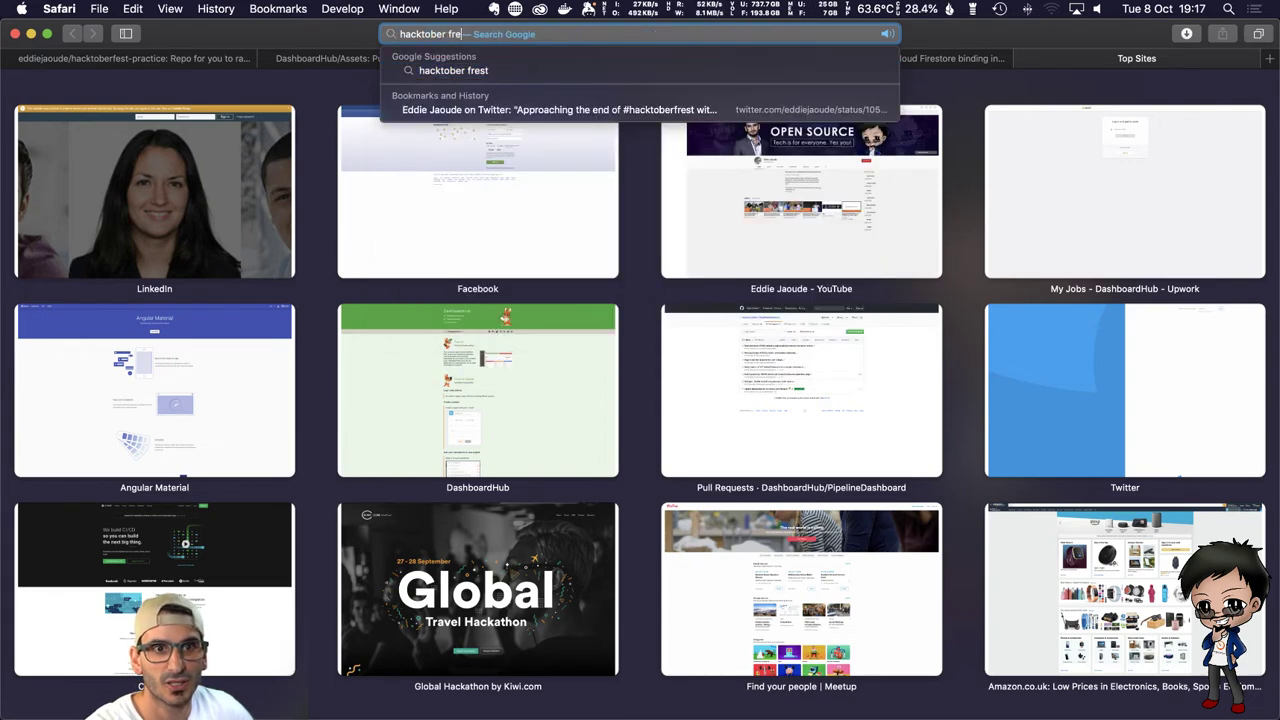
pyautogui.press('BackSpace')
pyautogui.press('BackSpace')
pyautogui.press('BackSpace')
pyautogui.press('BackSpace')
pyautogui.press('BackSpace')
pyautogui.write('fest')
pyautogui.press('Return')
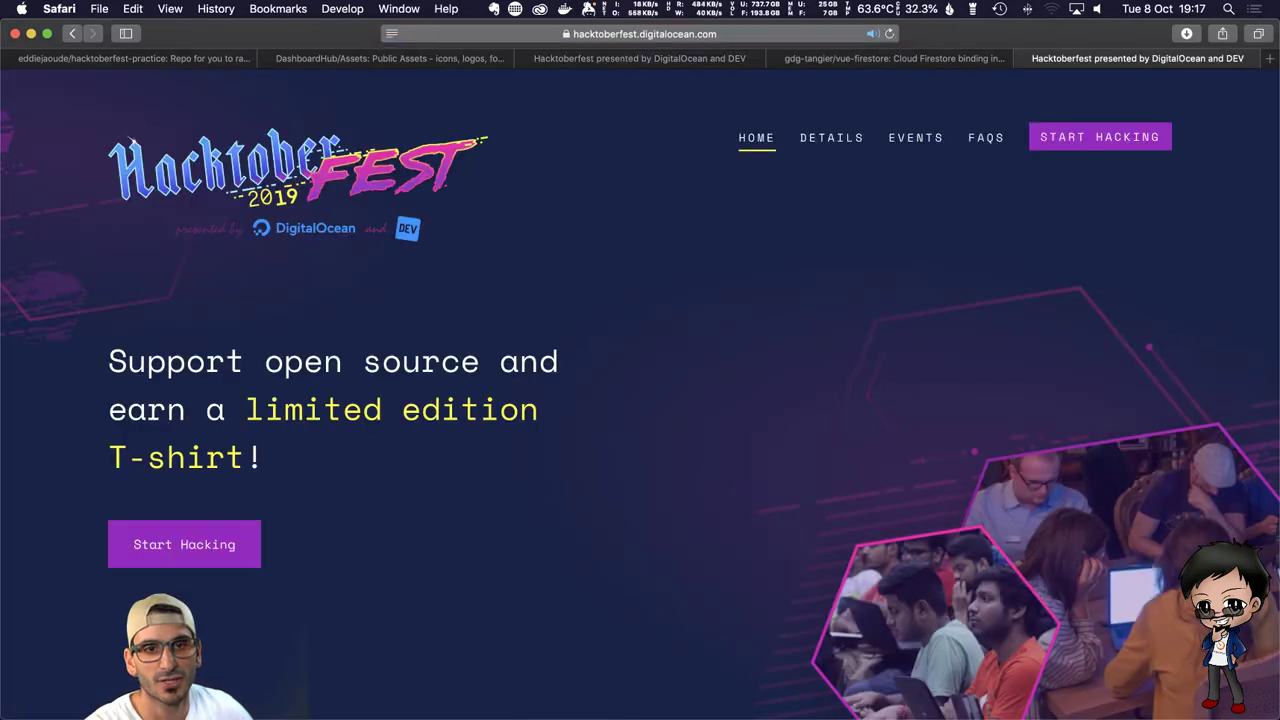
# Search Google for hacktoberfest and open the Hacktoberfest 2019 Swag List result
pyautogui.click(606, 34)
pyautogui.moveTo(497, 34); pyautogui.dragTo(576, 34)
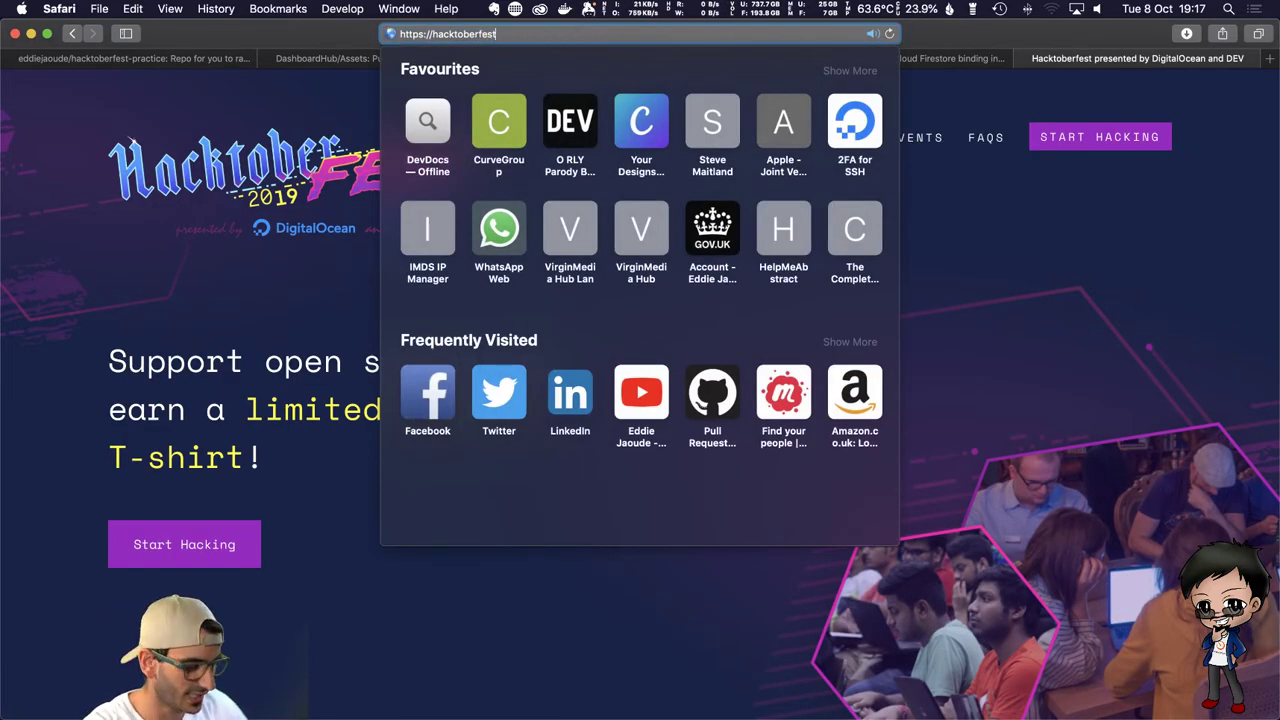
pyautogui.press('BackSpace')
pyautogui.press('super+a')
pyautogui.write('hacktoberfest')
pyautogui.press('Return')
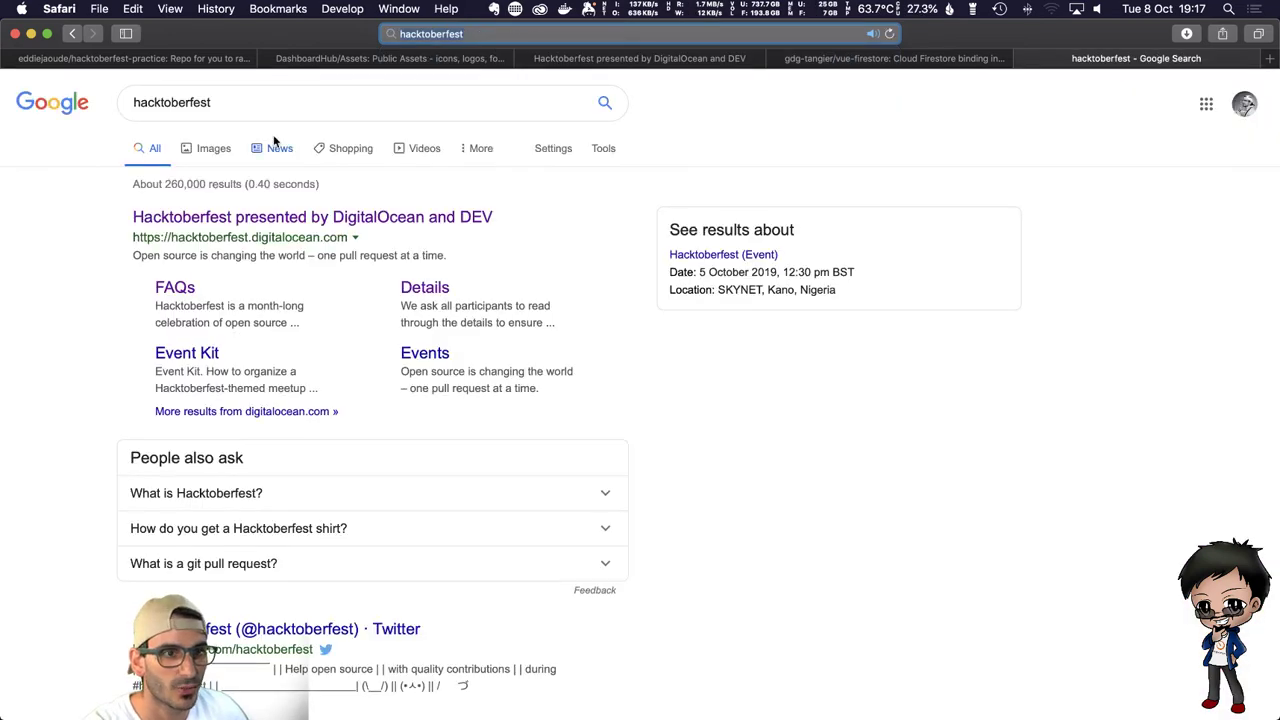
pyautogui.scroll(-5, 47, 381)
pyautogui.scroll(-2, 102, 424)
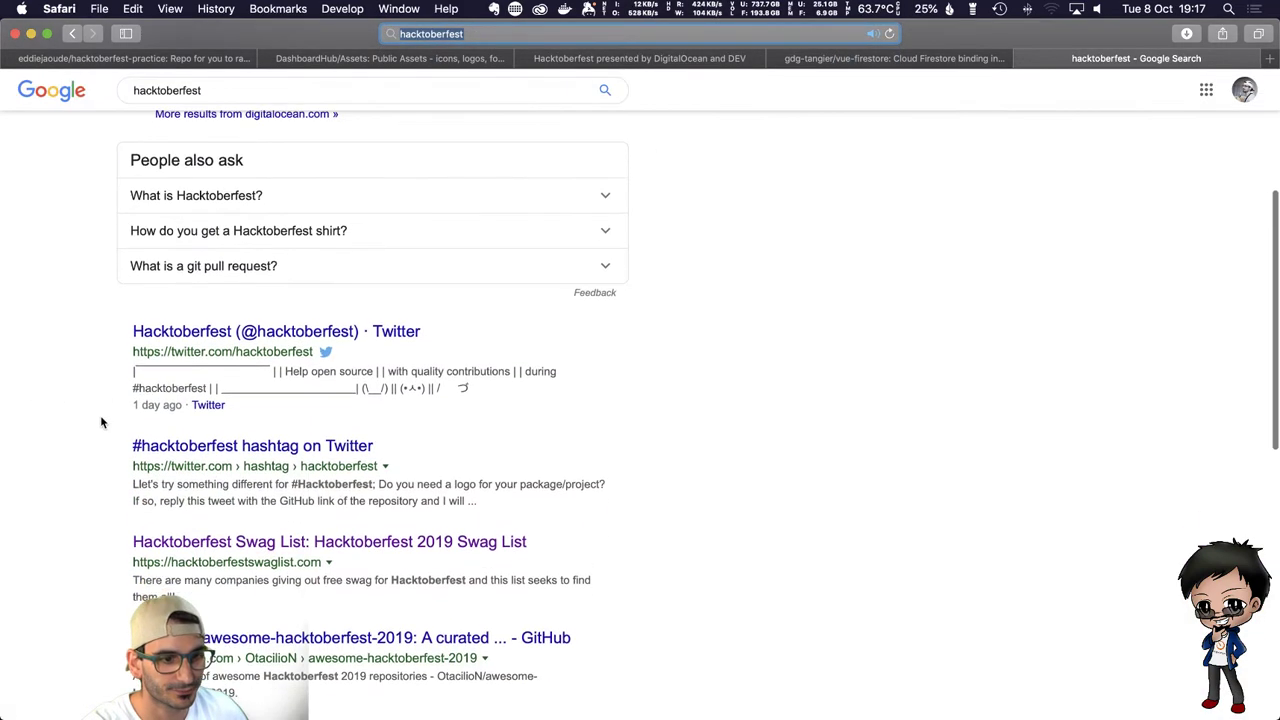
pyautogui.click(242, 540)
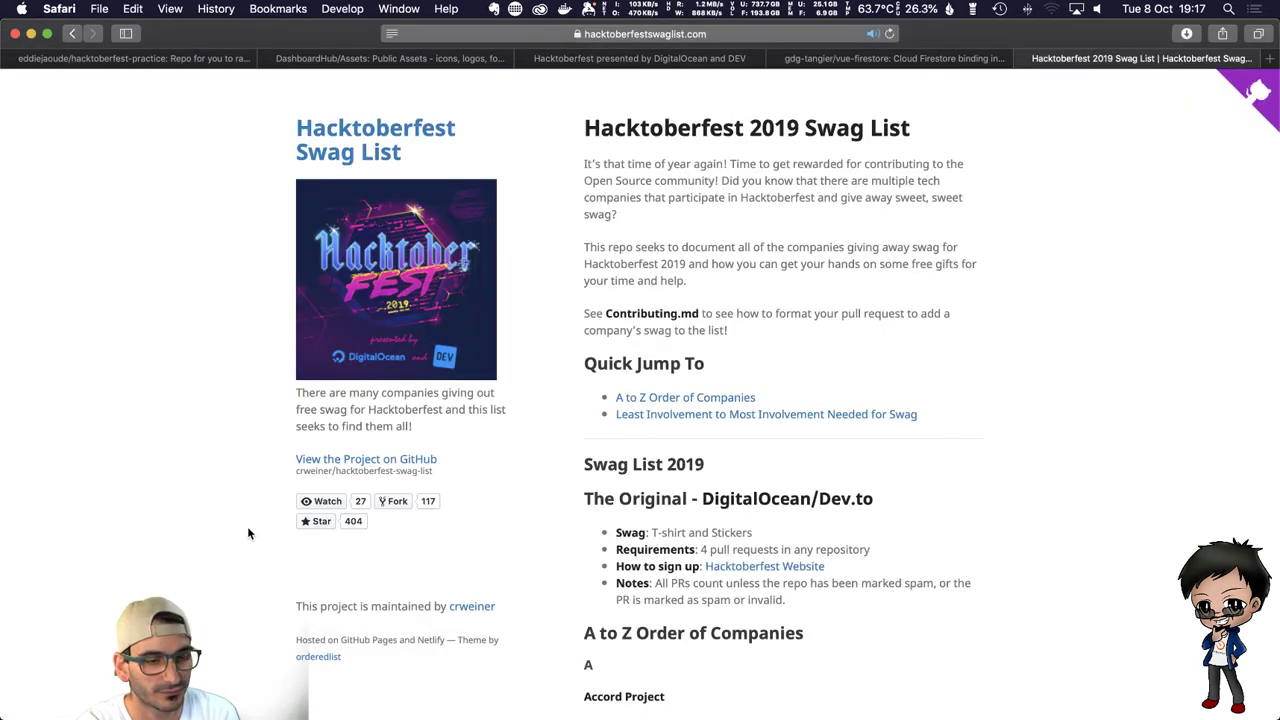
# Examine the swag, requirements and sign-up details for the first companies in the A to Z list
pyautogui.scroll(-5, 517, 375)
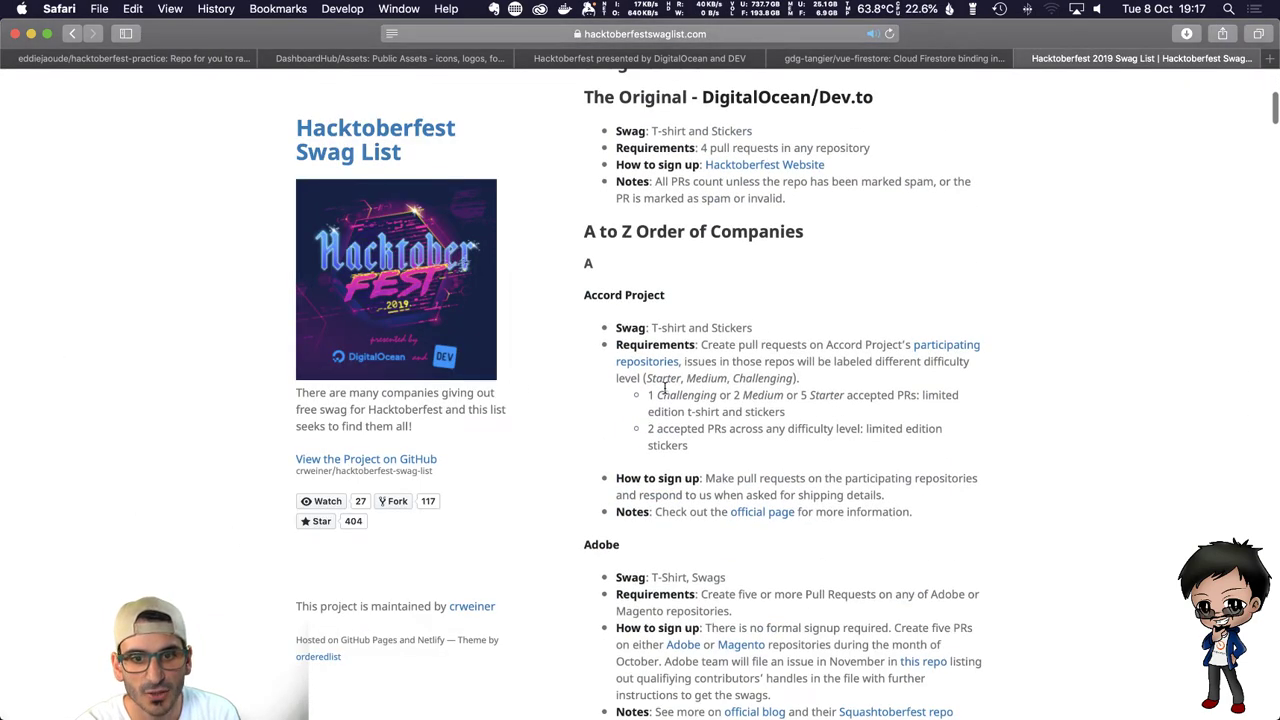
pyautogui.scroll(-5, 628, 395)
pyautogui.scroll(-4, 628, 395)
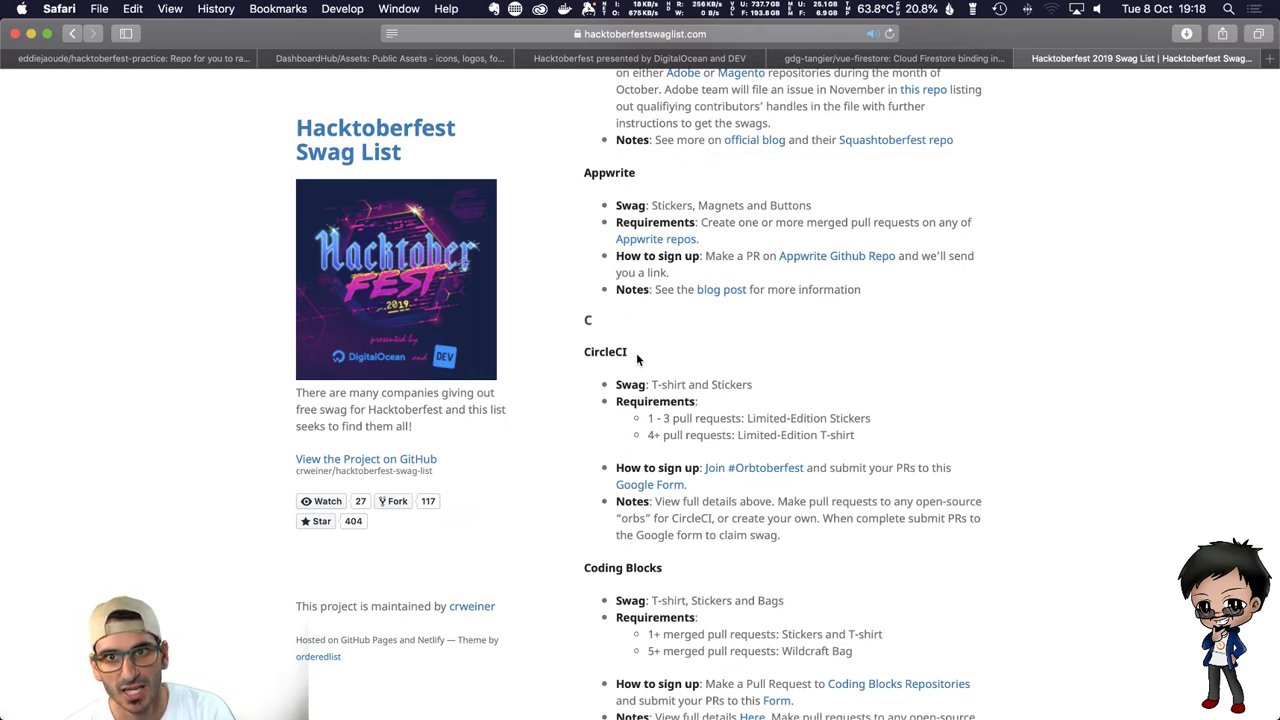
# Move the swag list tab beside the official Hacktoberfest tab and return to the start of the Hacktoberfest home page
pyautogui.moveTo(1082, 57); pyautogui.dragTo(845, 57)
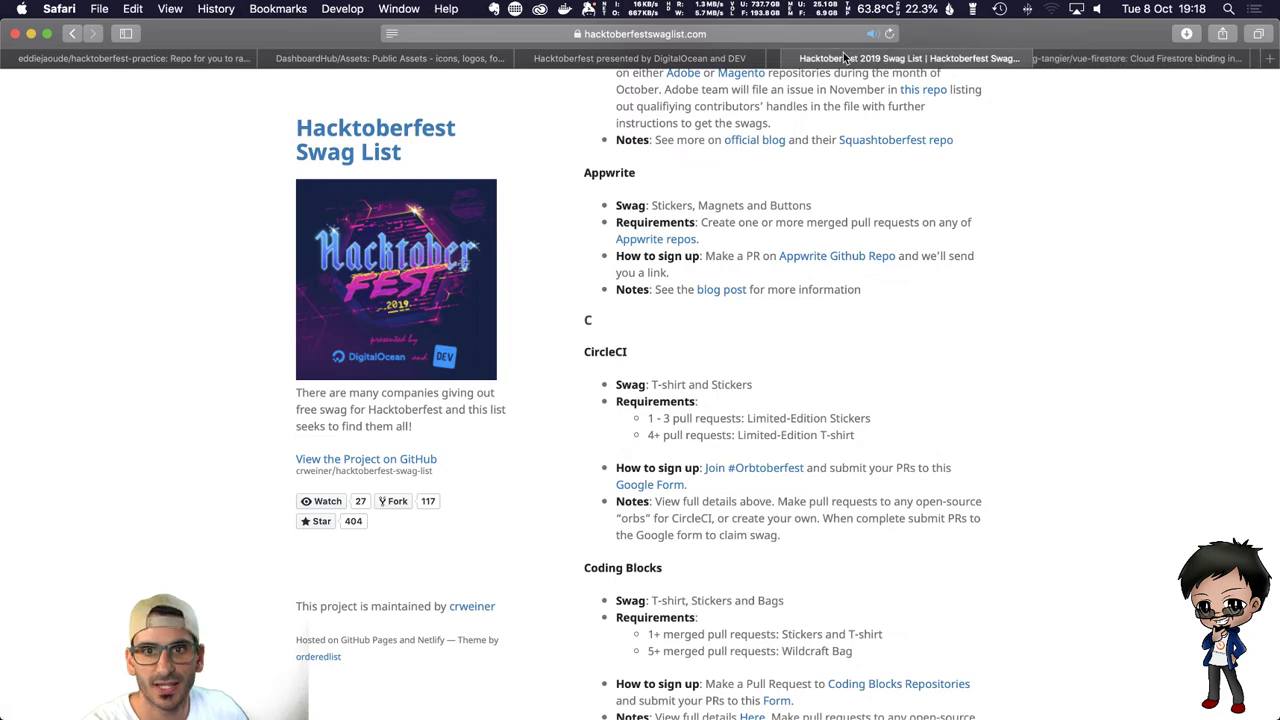
pyautogui.click(639, 58)
pyautogui.scroll(10, 446, 334)
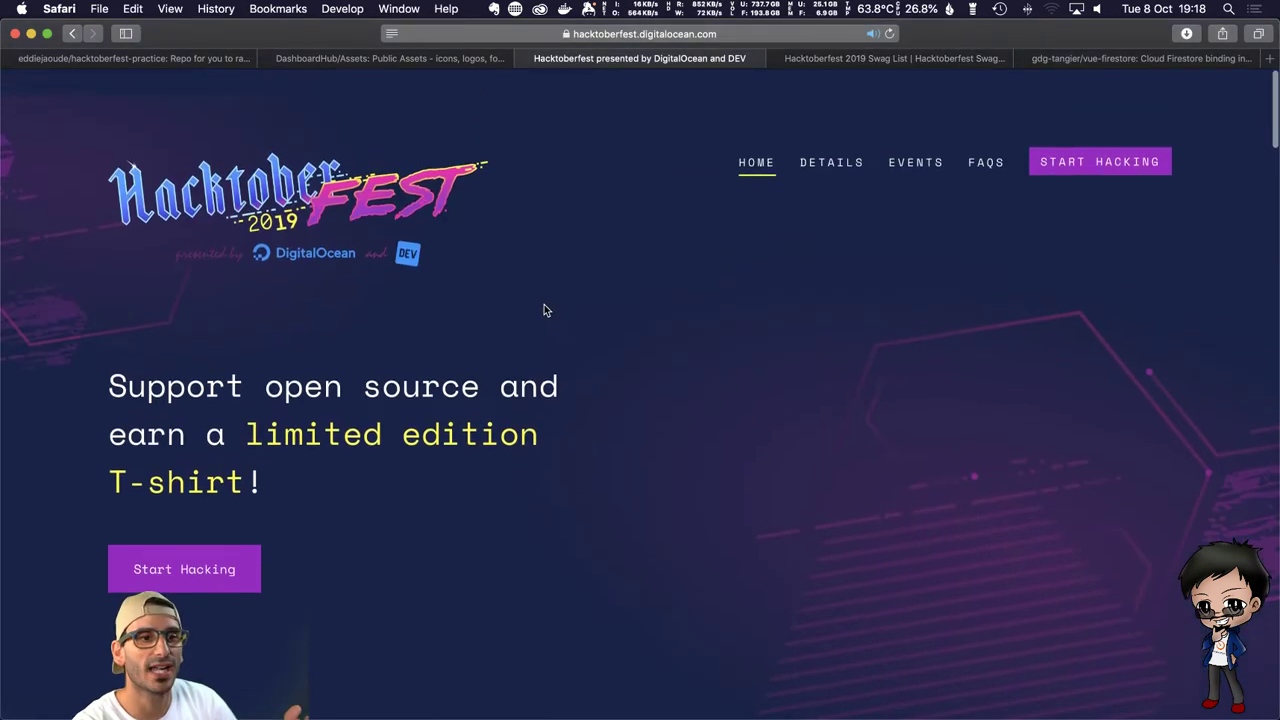